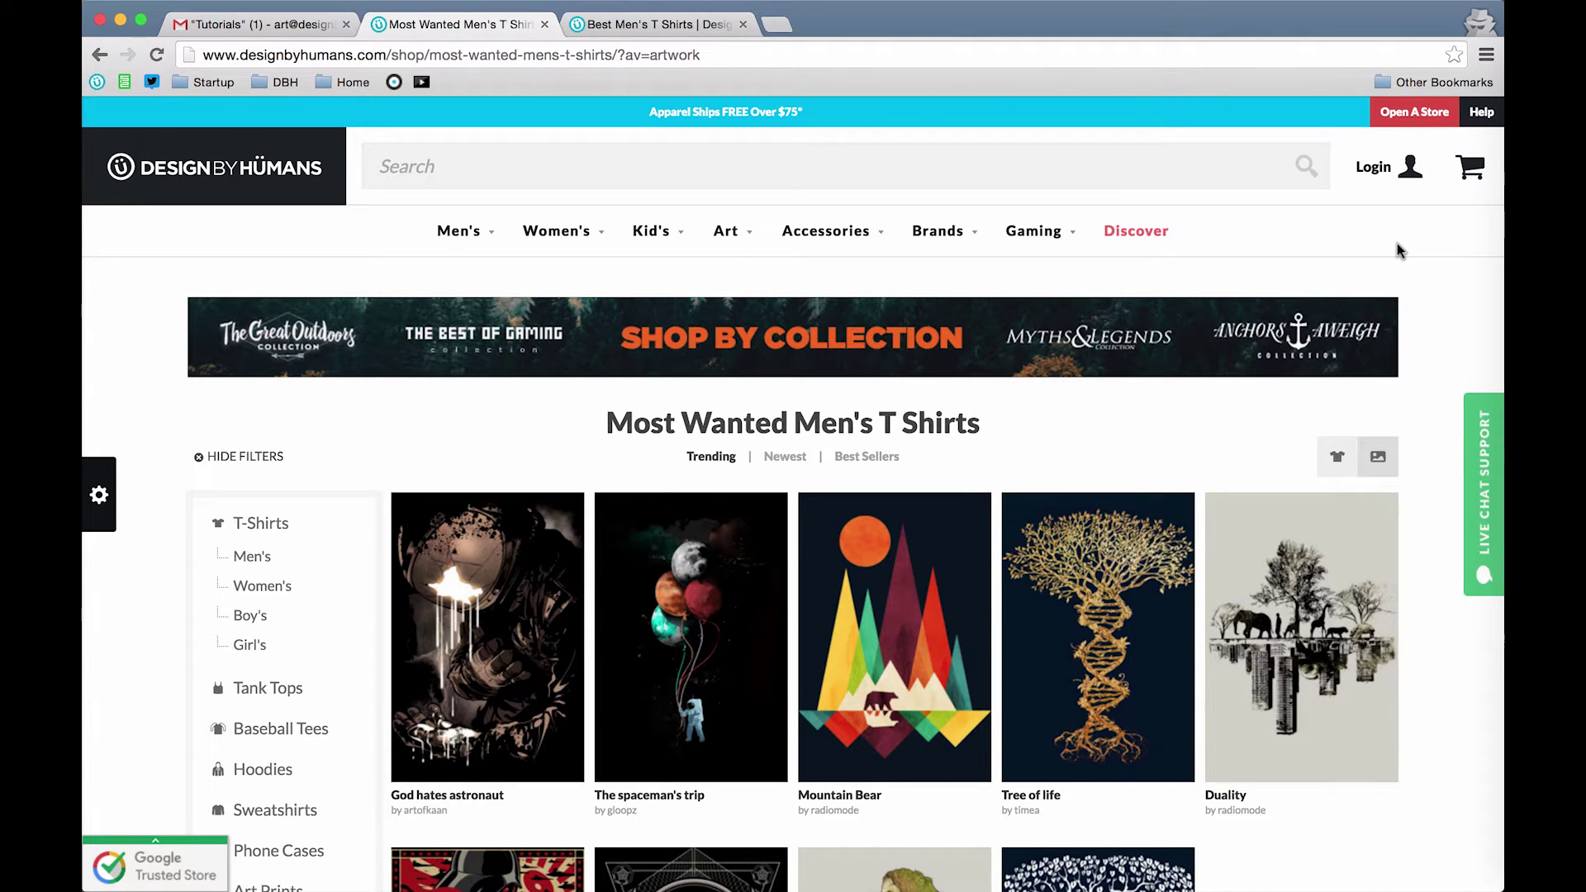
# Step: Open the Design By Humans store activation email from the Tutorials label in Gmail
pyautogui.click(278, 28)
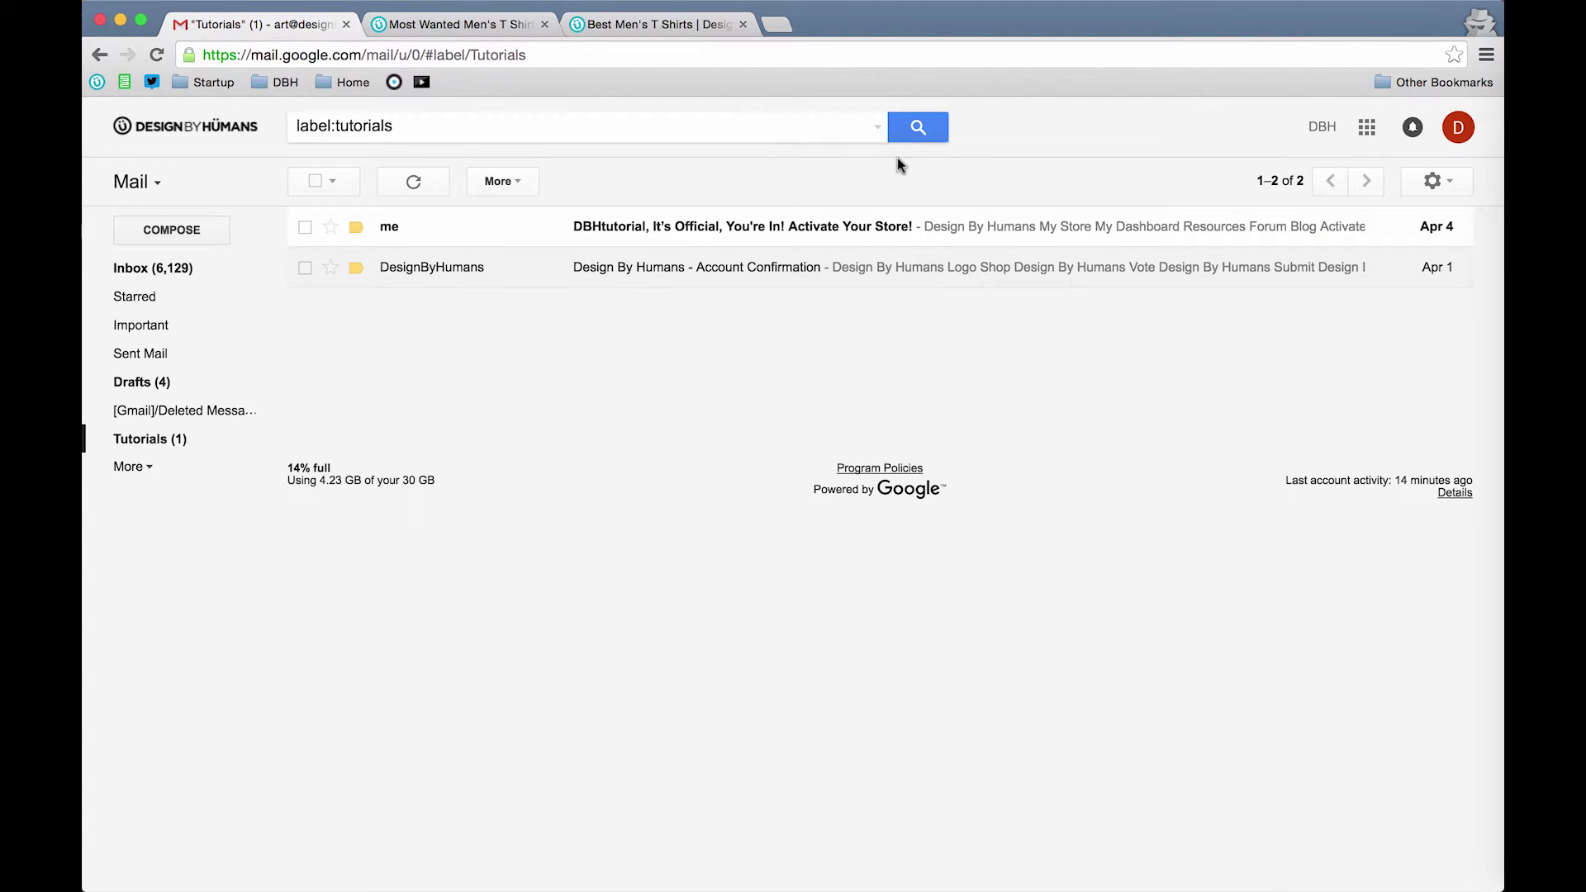
pyautogui.click(804, 234)
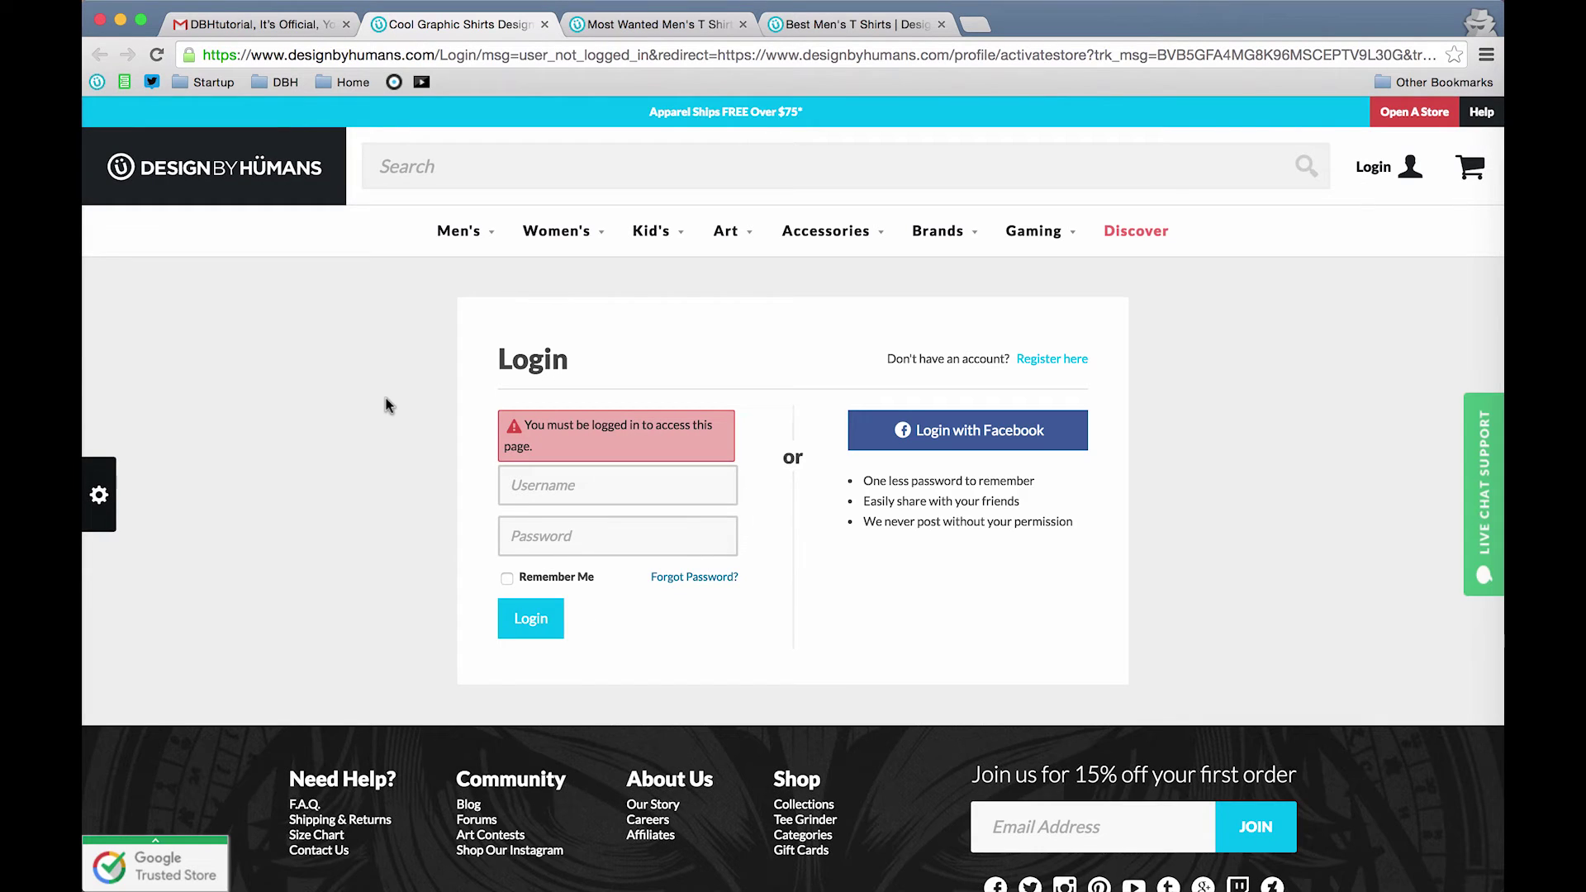
# Step: Sign in to the artist account with its username and pasted password
pyautogui.click(668, 487)
pyautogui.write('DBHtutorial')
pyautogui.press('super+v')
pyautogui.press('Return')
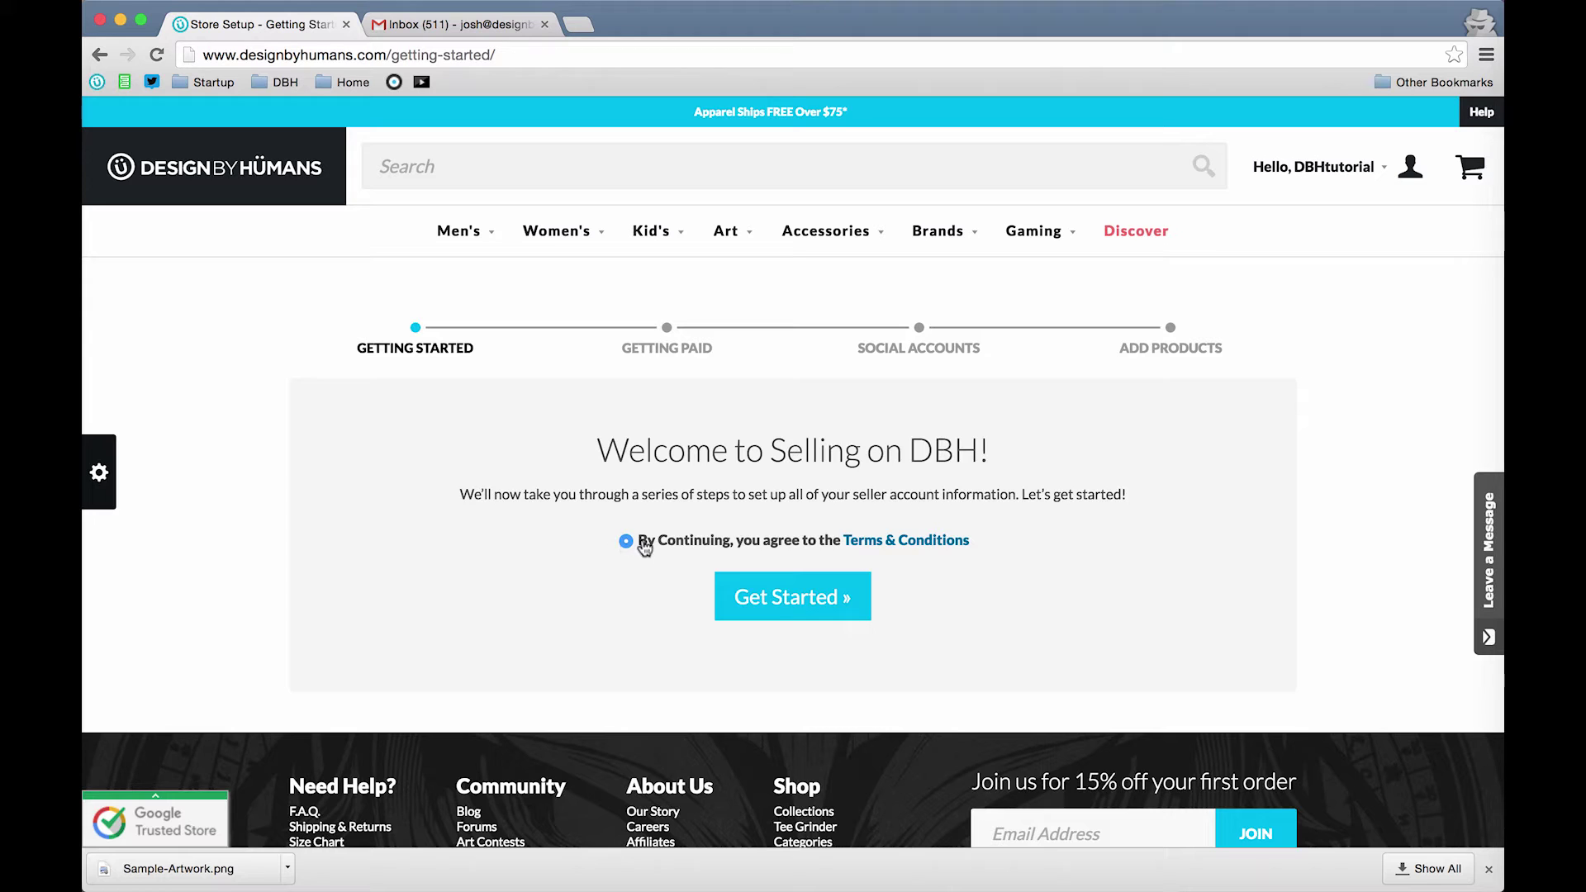
# Step: Accept the Terms & Conditions and begin store setup, reaching the Getting Paid form
pyautogui.click(794, 598)
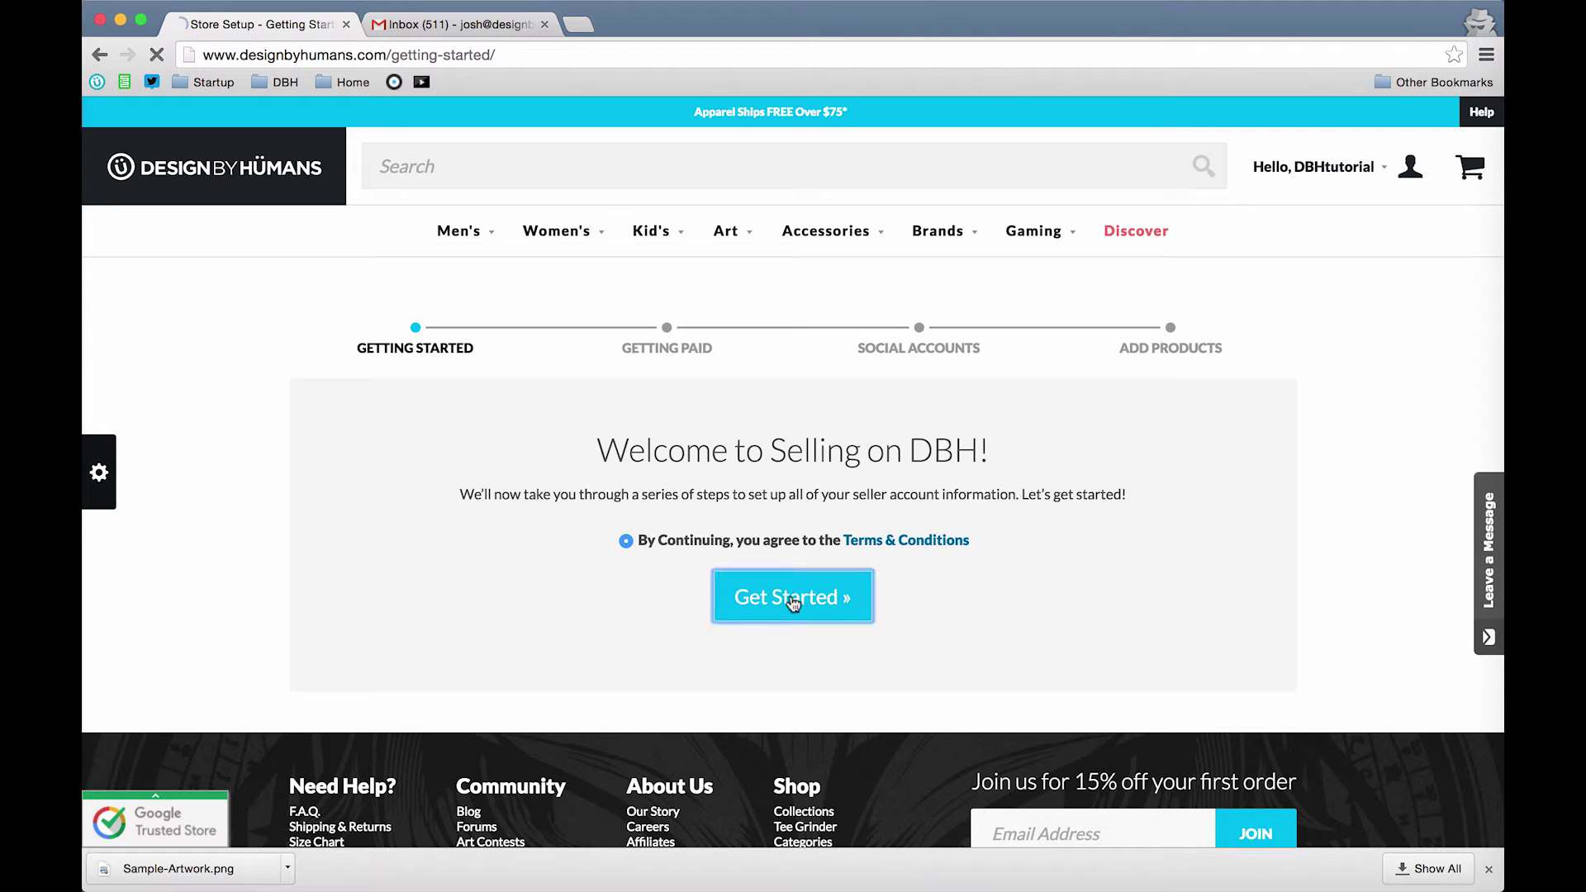
pyautogui.scroll(-2, 1052, 690)
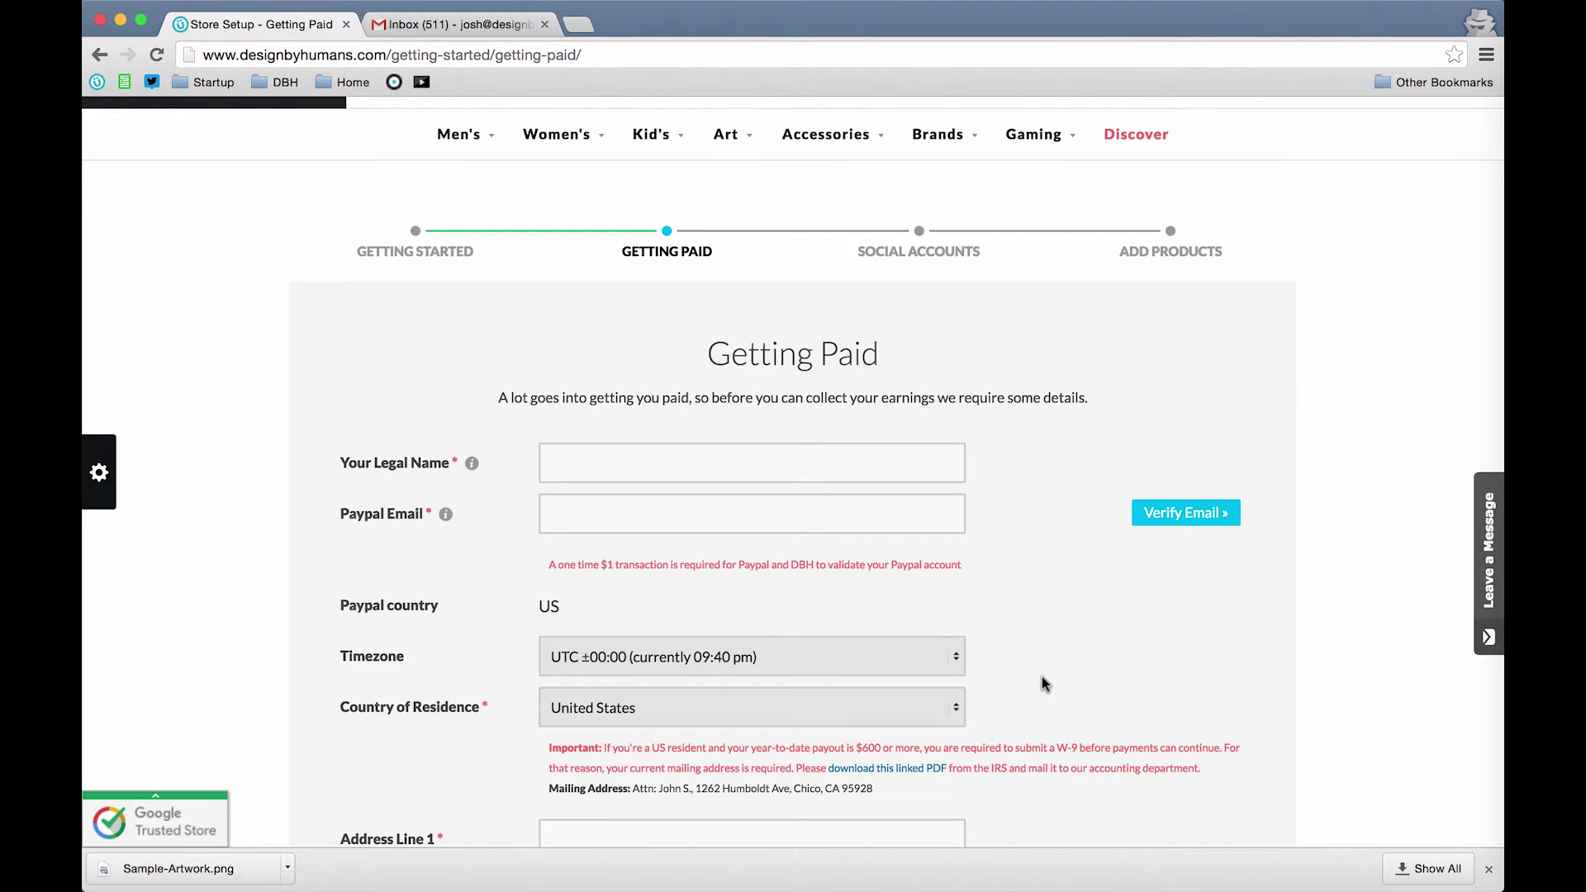
# Step: Enter the account holder's legal name and trigger PayPal email verification
pyautogui.click(686, 461)
pyautogui.press('Return')
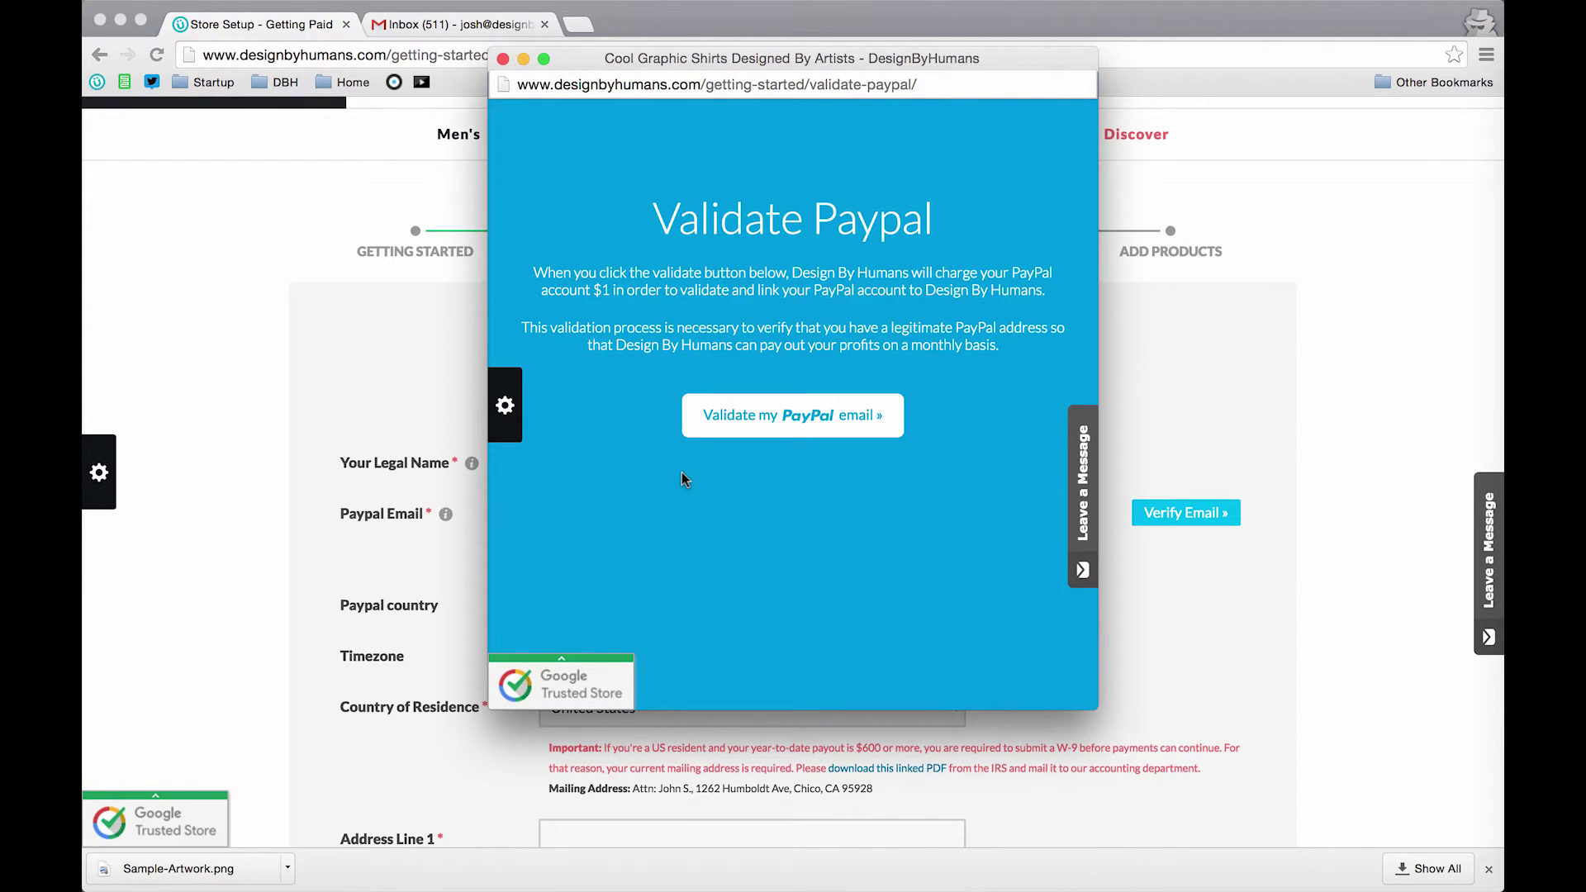
# Step: Log in to PayPal with the account password and approve the $1.00 validation payment
pyautogui.click(775, 414)
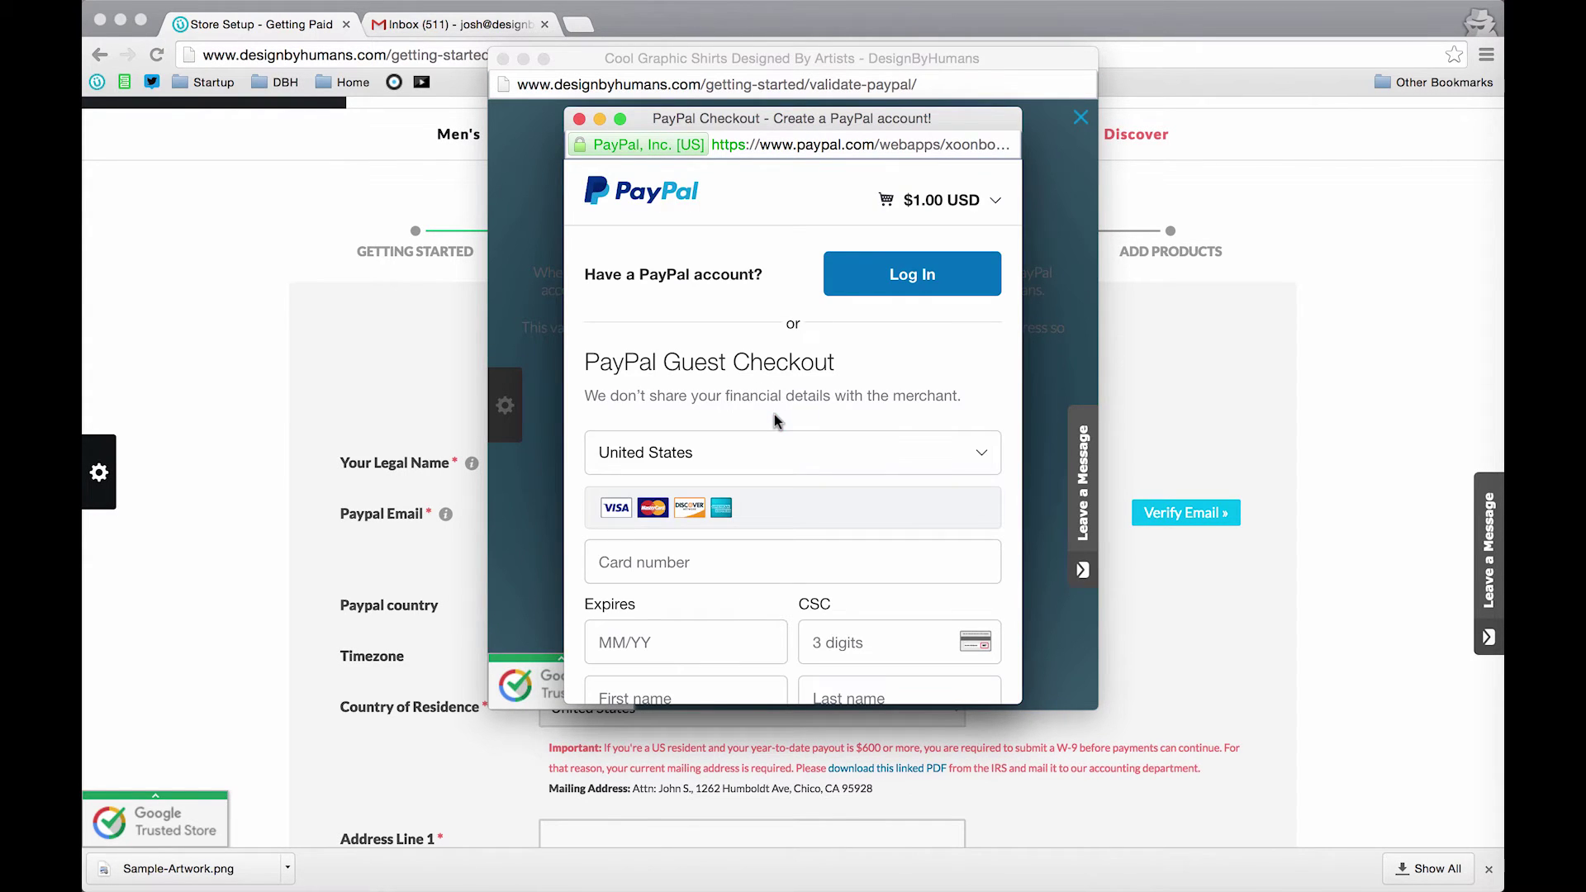
pyautogui.click(916, 283)
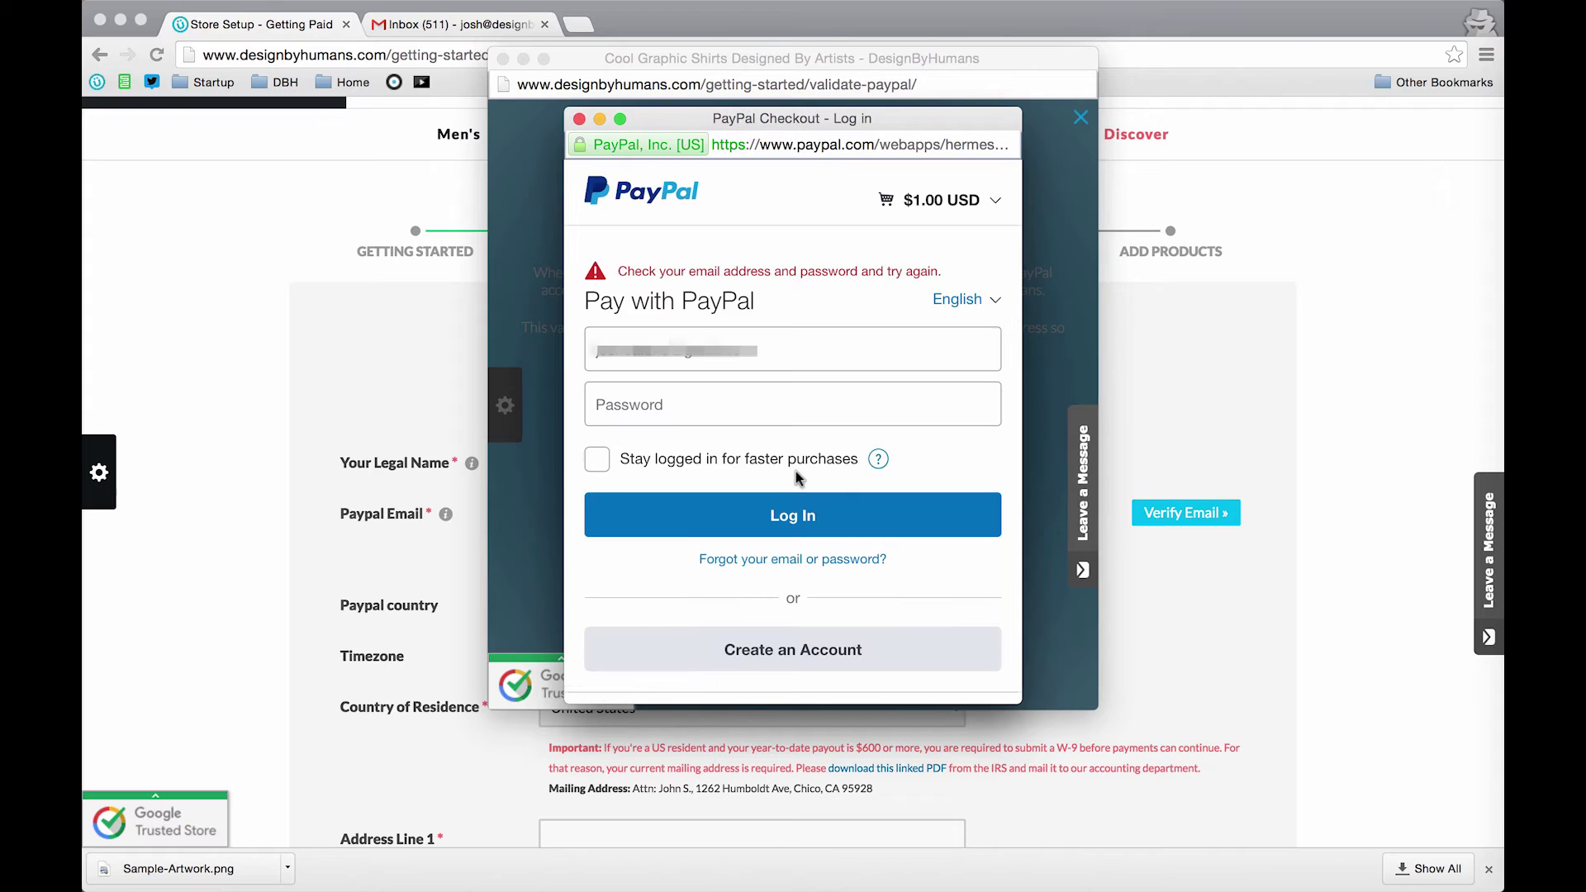
pyautogui.click(768, 403)
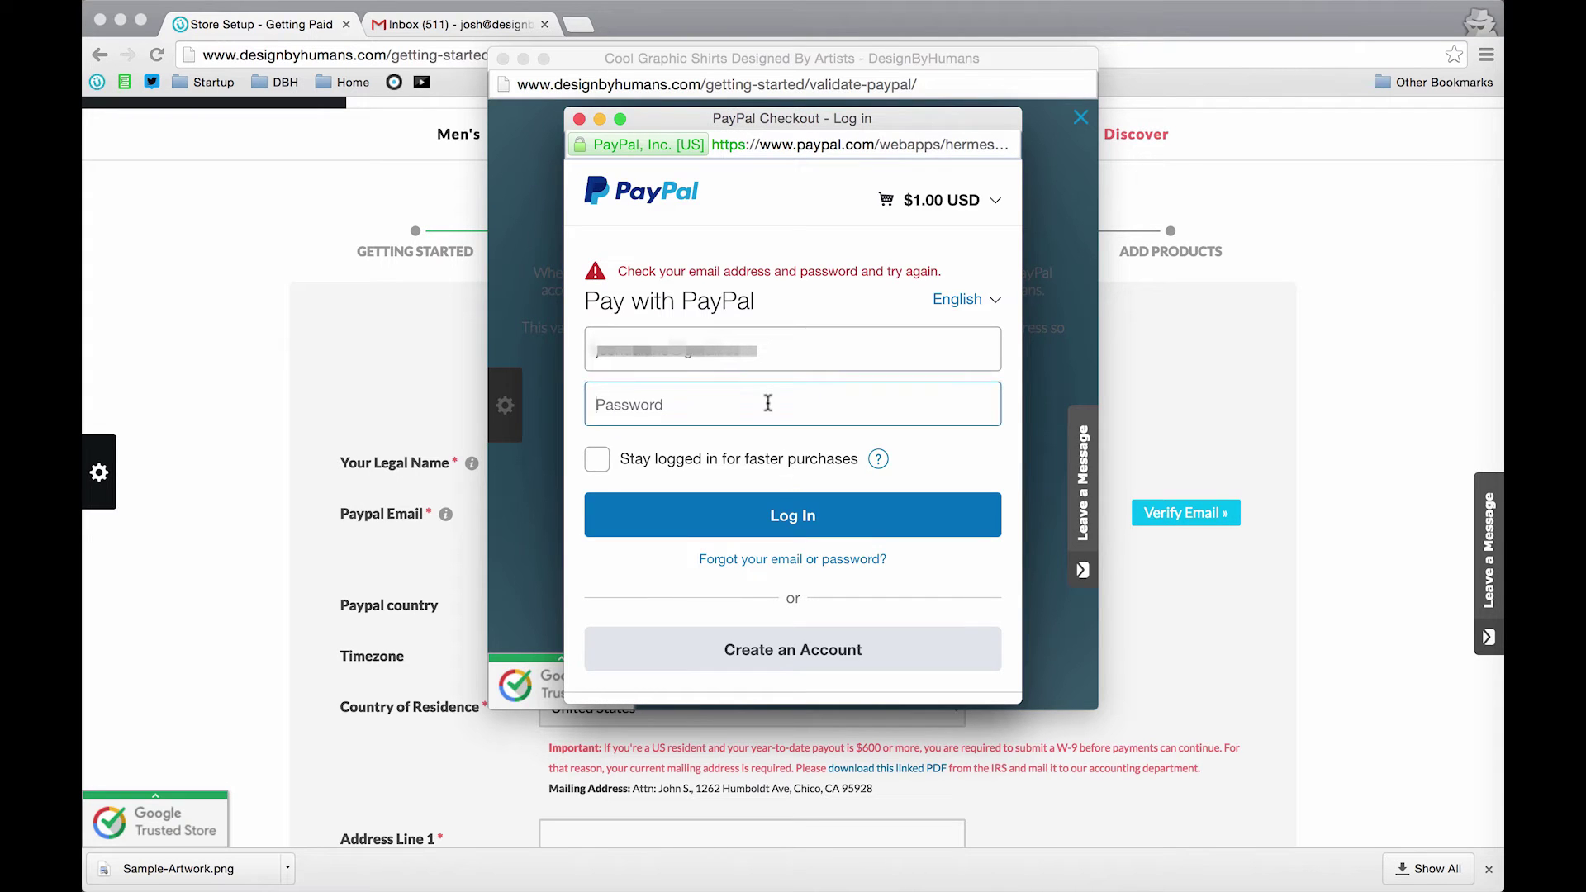
pyautogui.write('•••••••••')
pyautogui.press('Return')
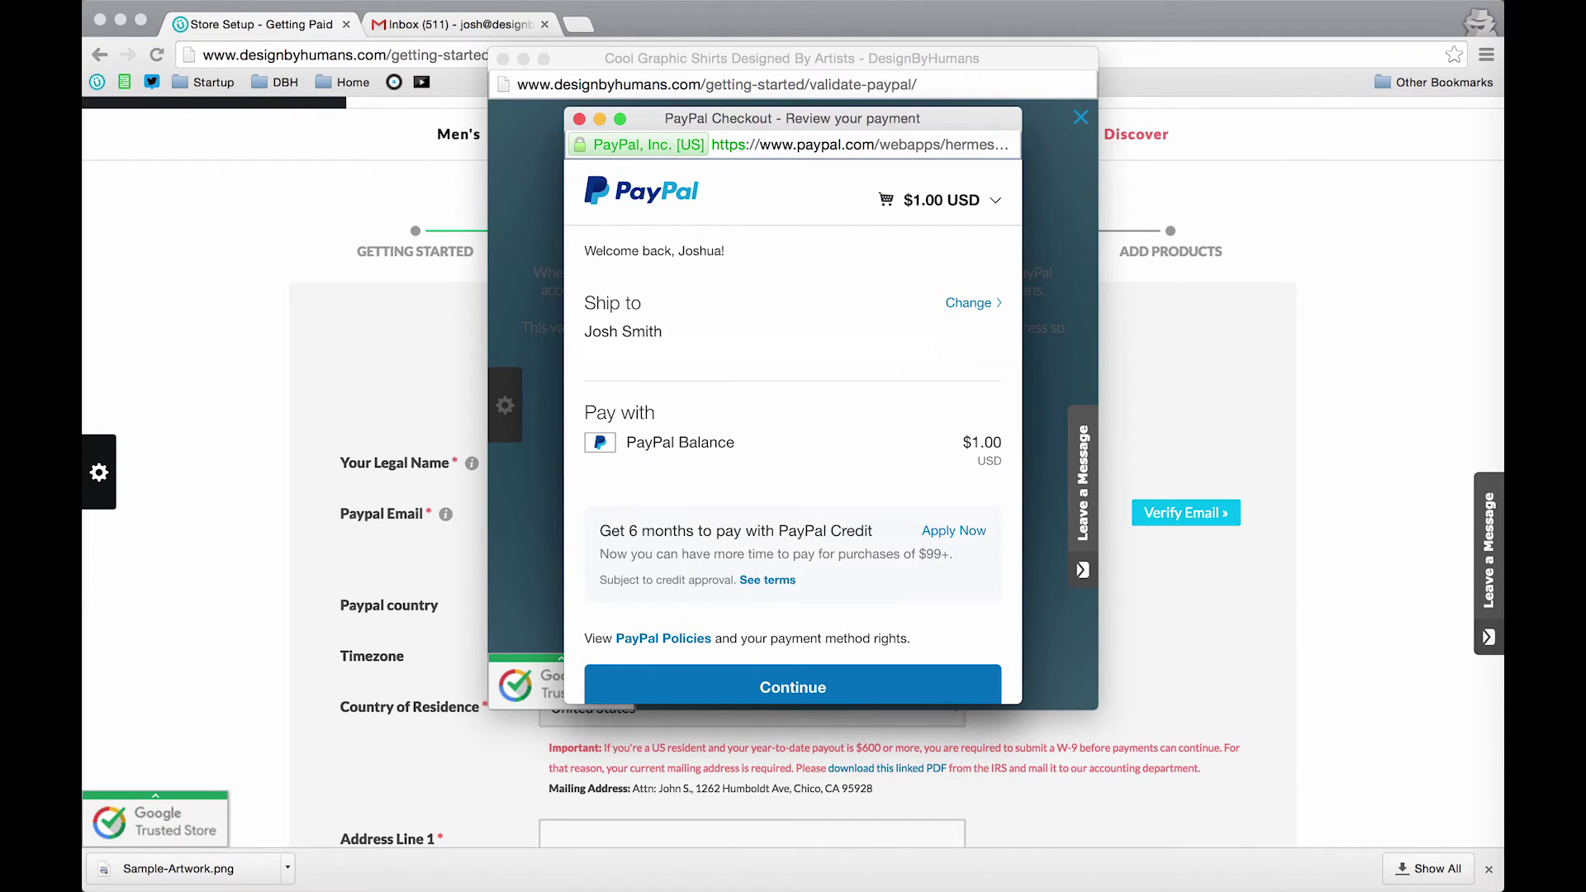
pyautogui.scroll(-3, 789, 514)
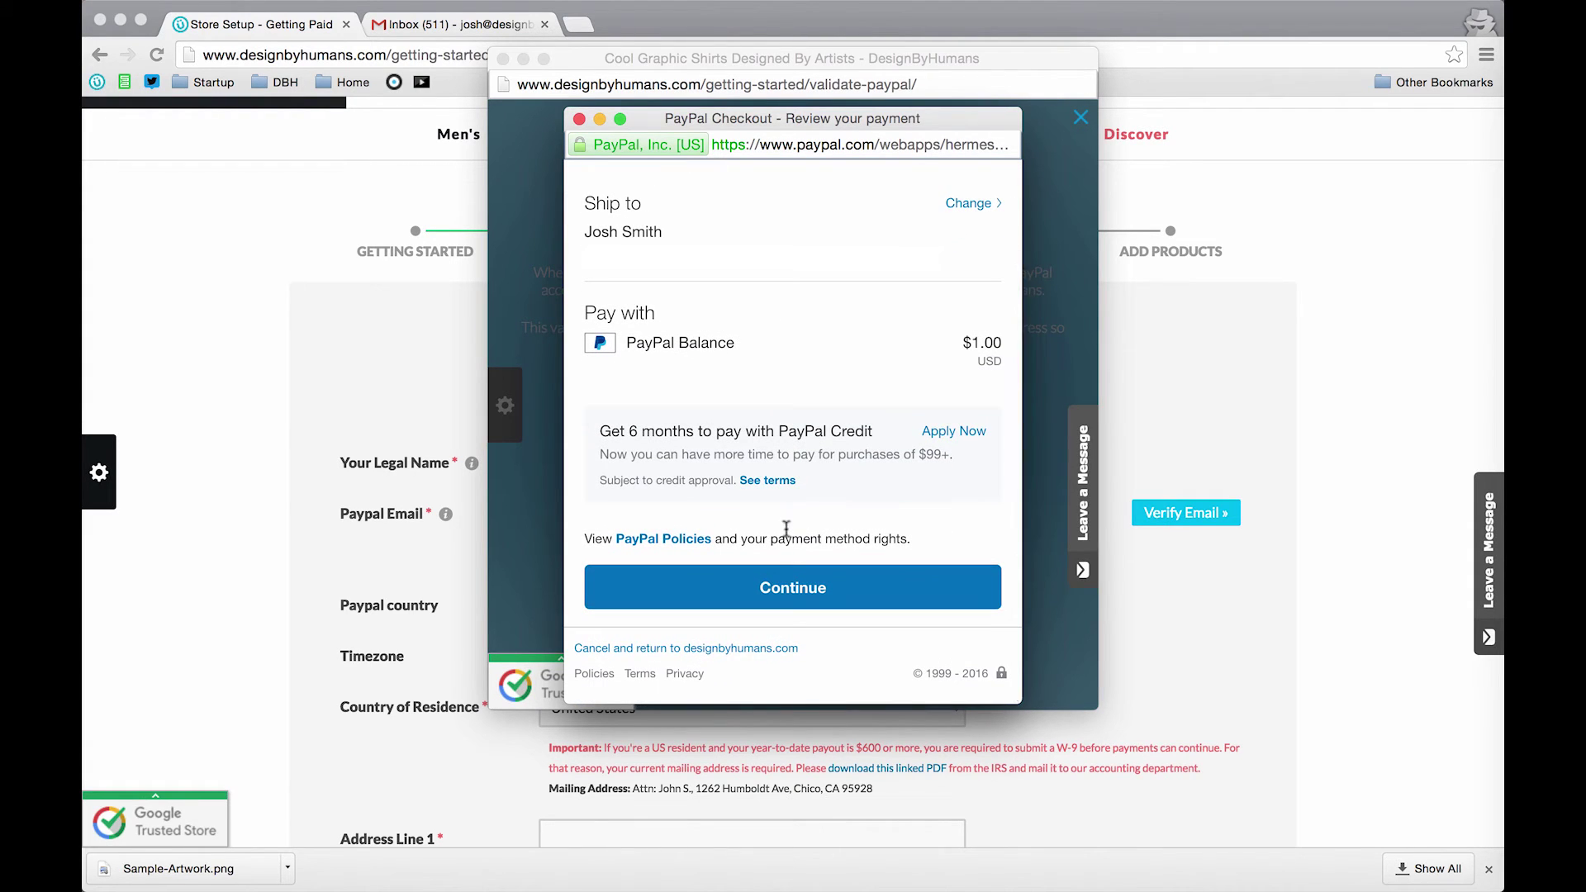
pyautogui.click(796, 598)
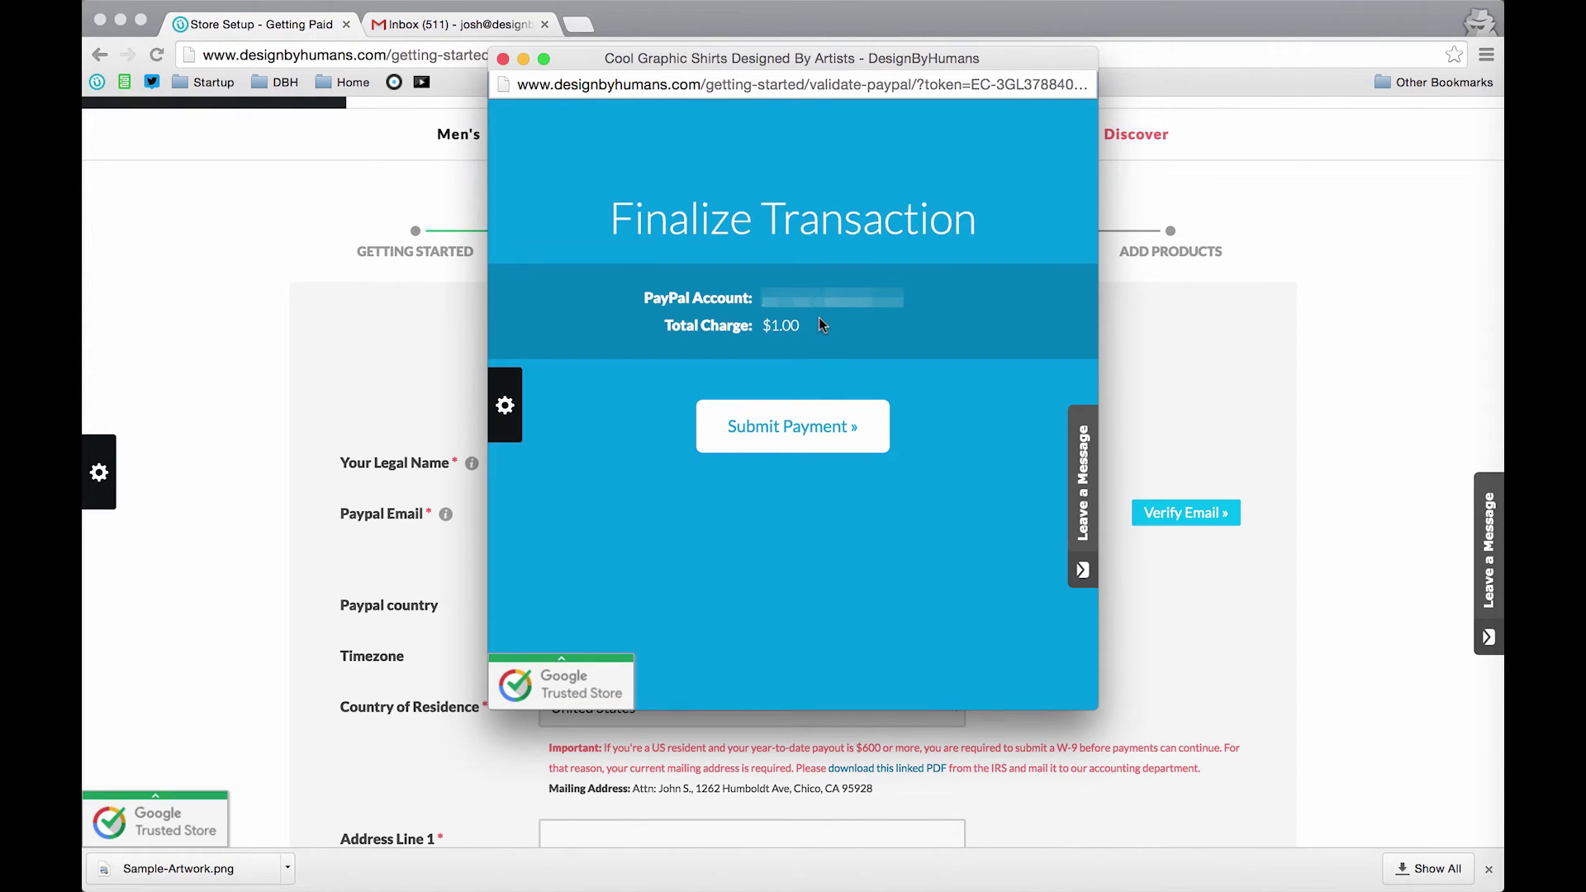
# Step: Submit the $1.00 payment in Finalize Transaction to verify the PayPal email
pyautogui.click(794, 434)
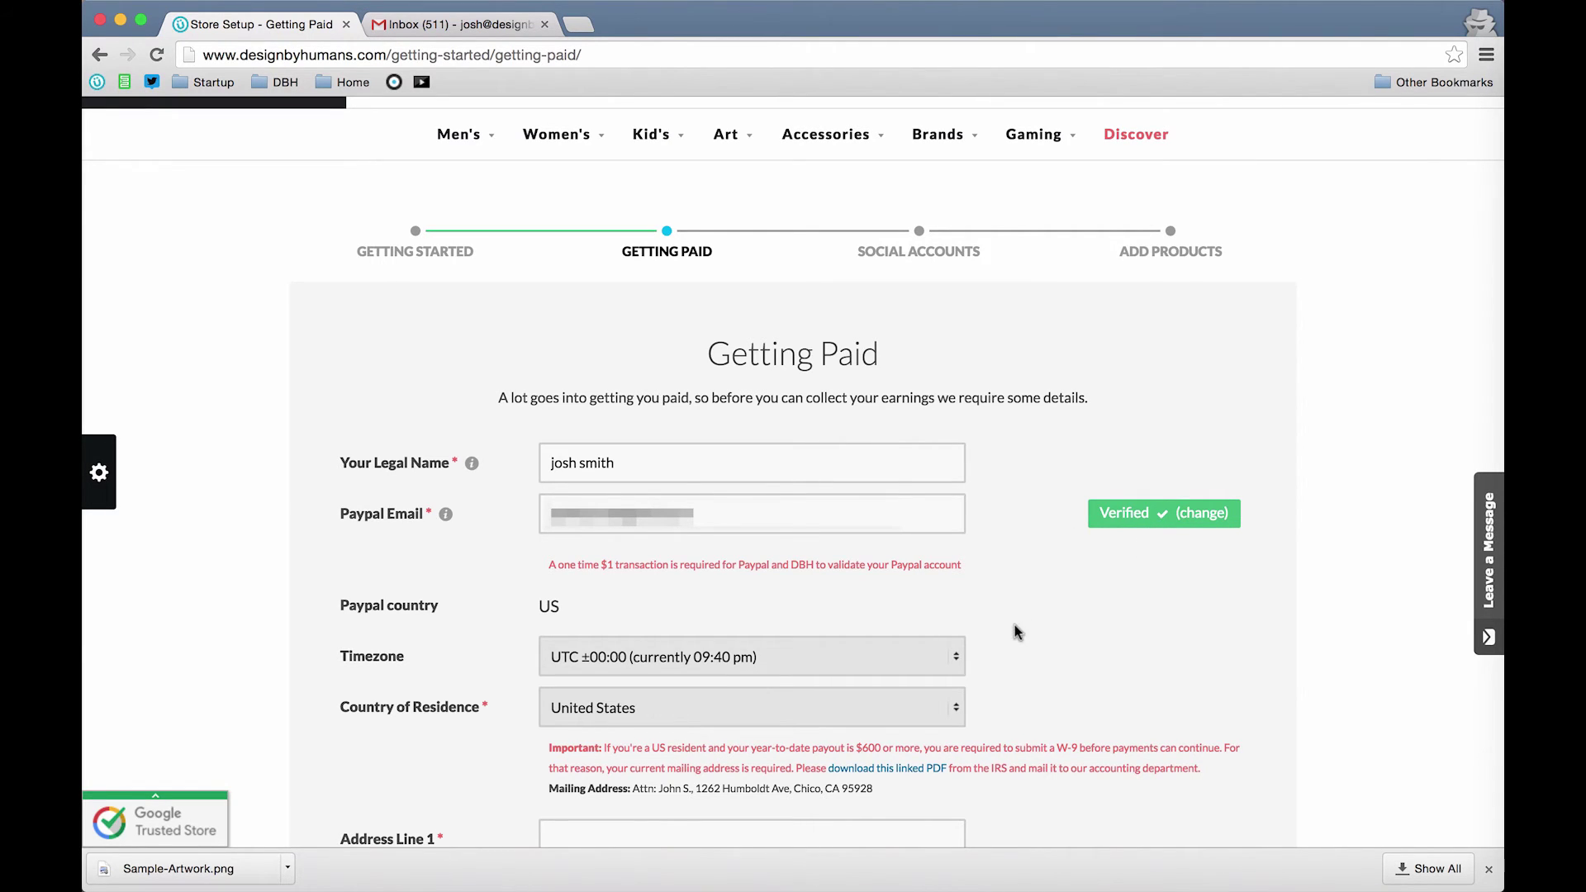
# Step: Set the timezone to UTC −07:00
pyautogui.scroll(-3, 1015, 625)
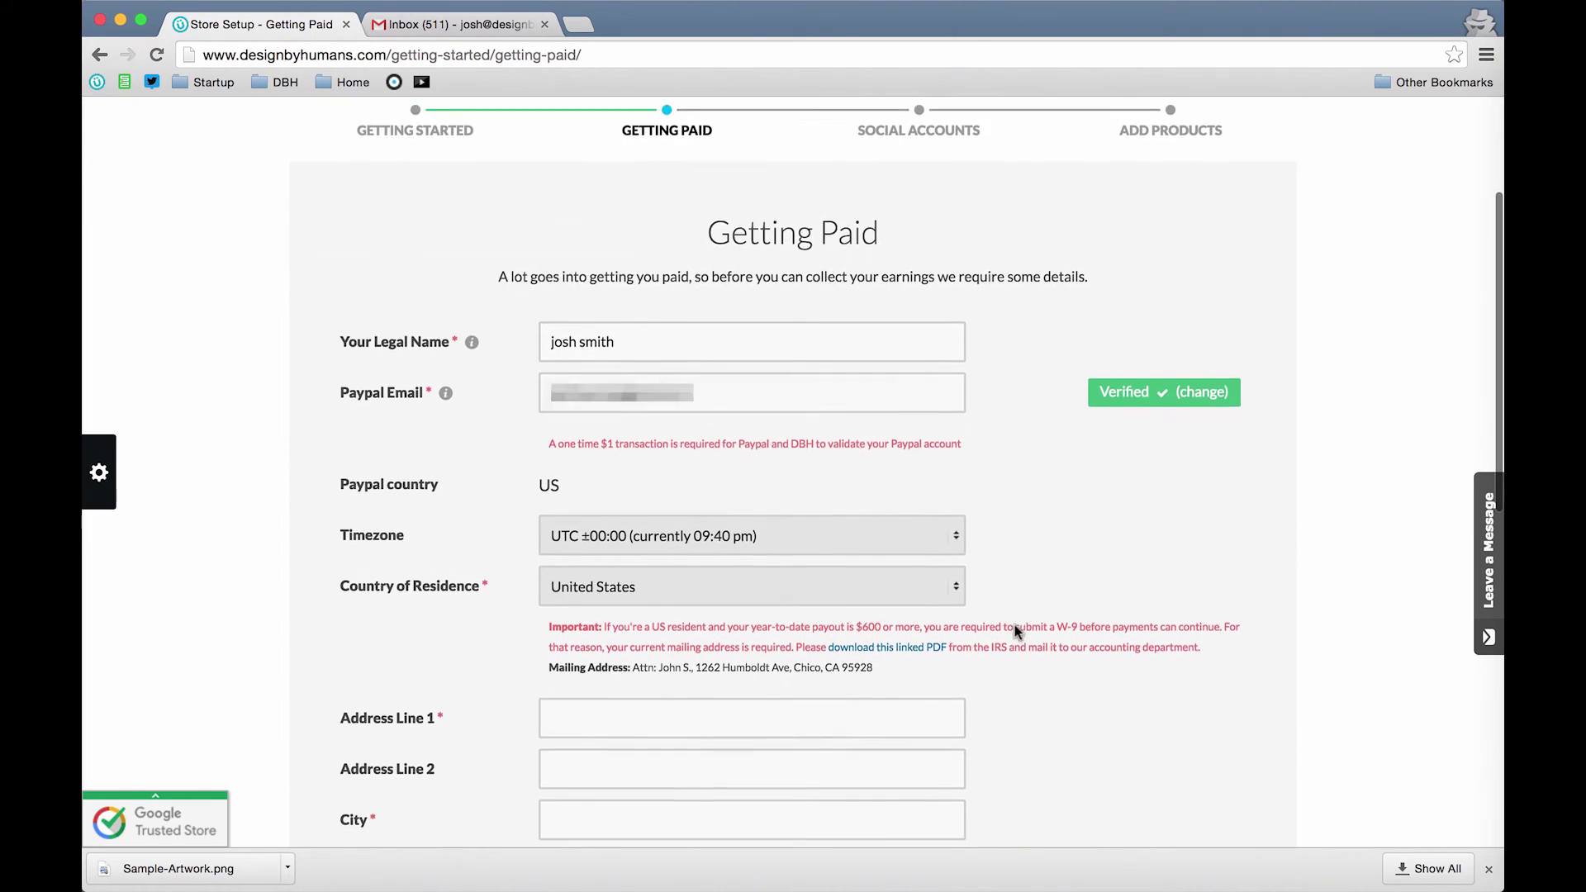
pyautogui.scroll(-1, 1014, 625)
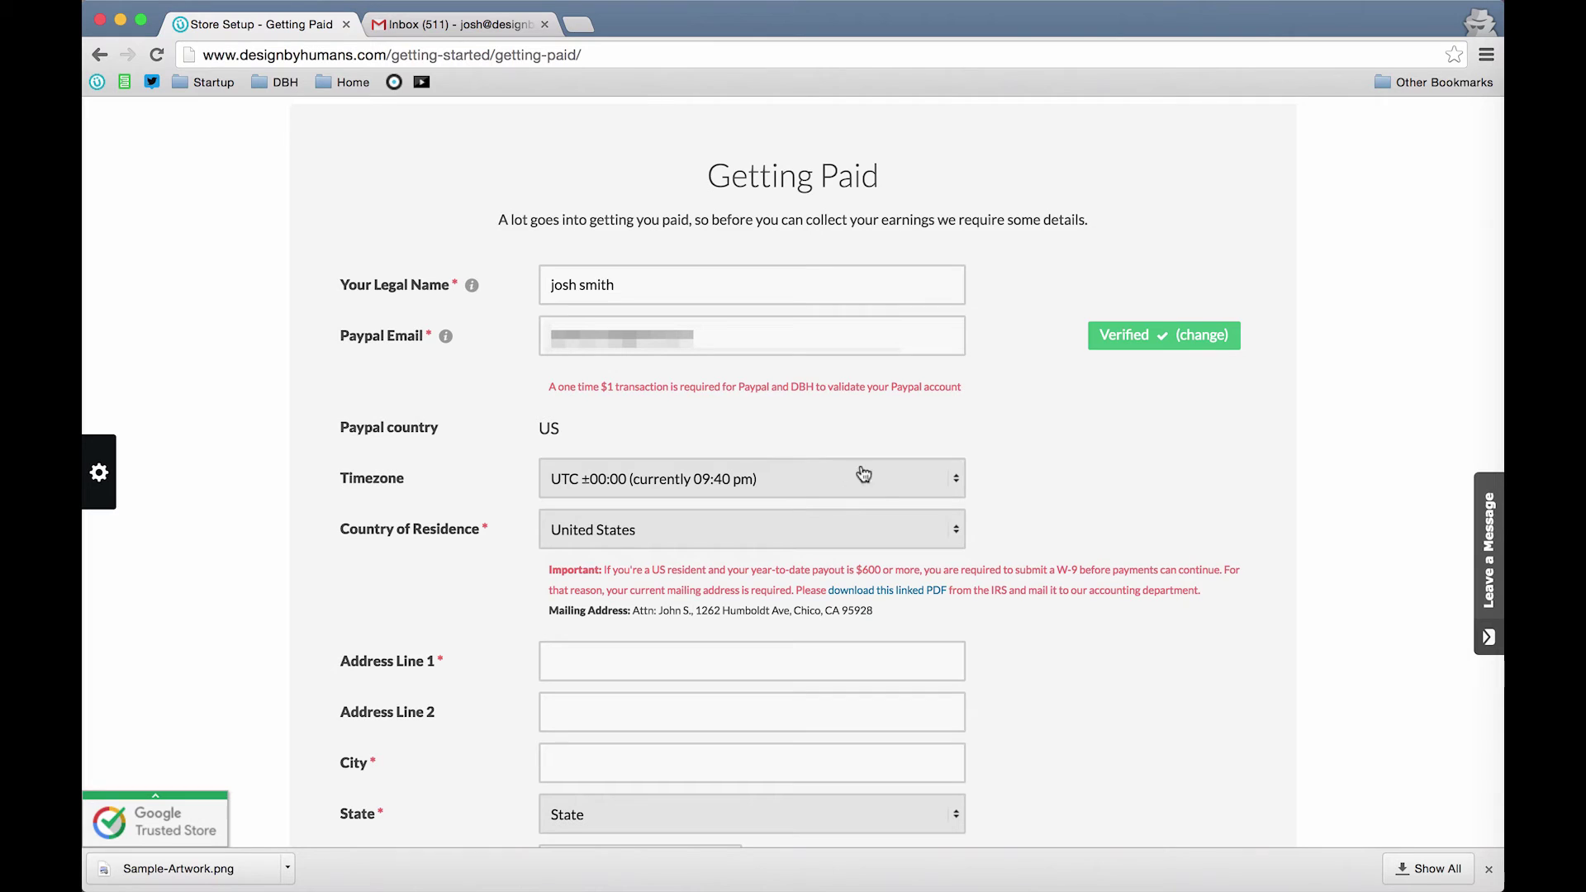
pyautogui.click(836, 480)
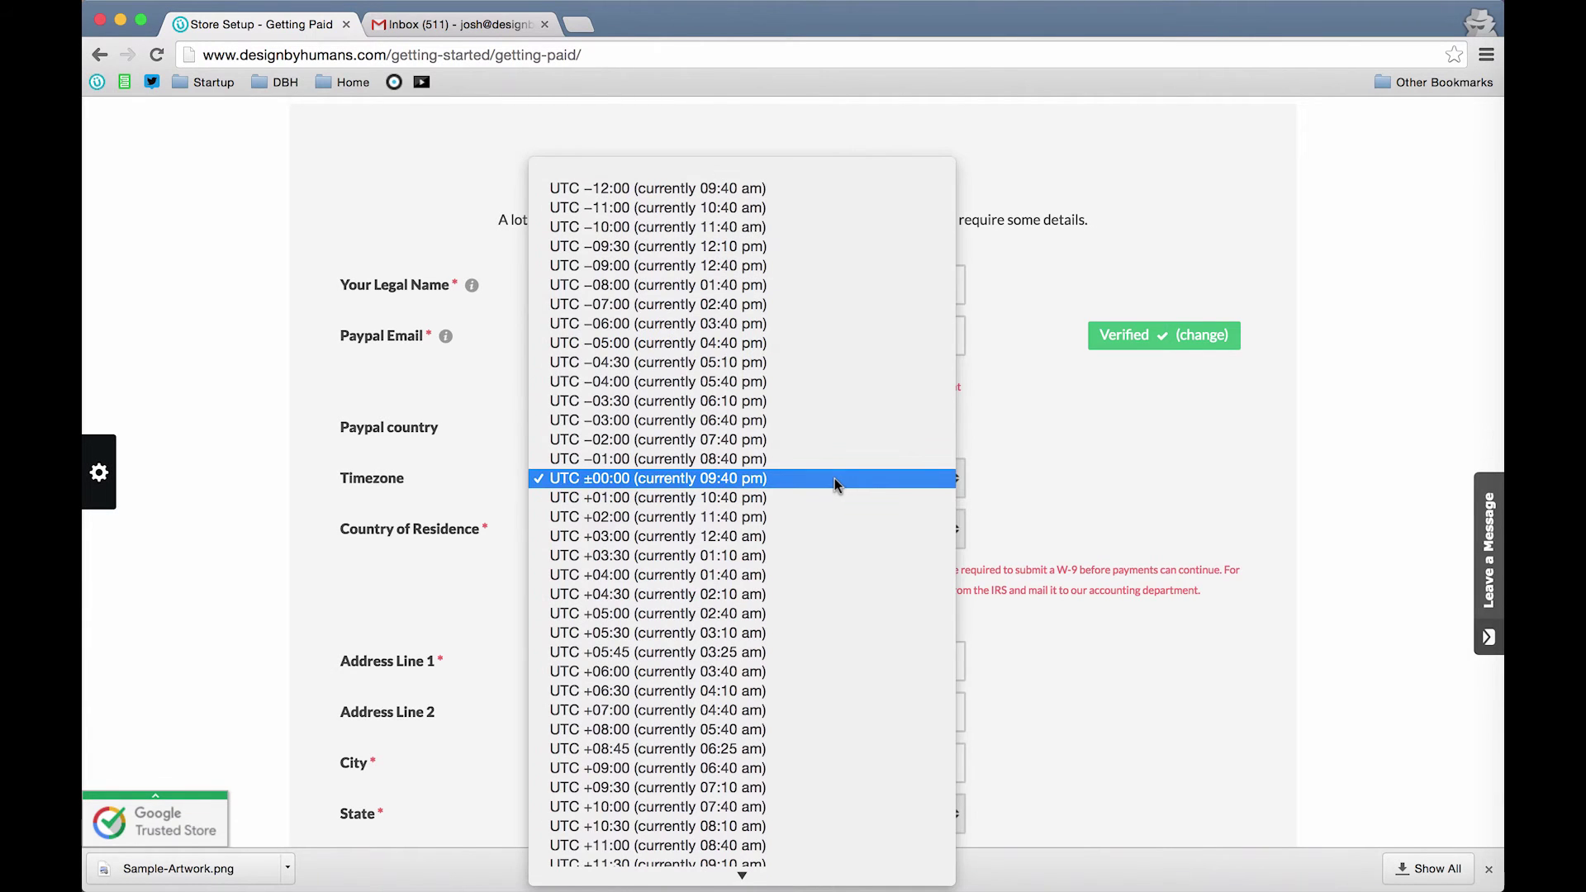
pyautogui.click(769, 304)
pyautogui.scroll(-3, 1317, 484)
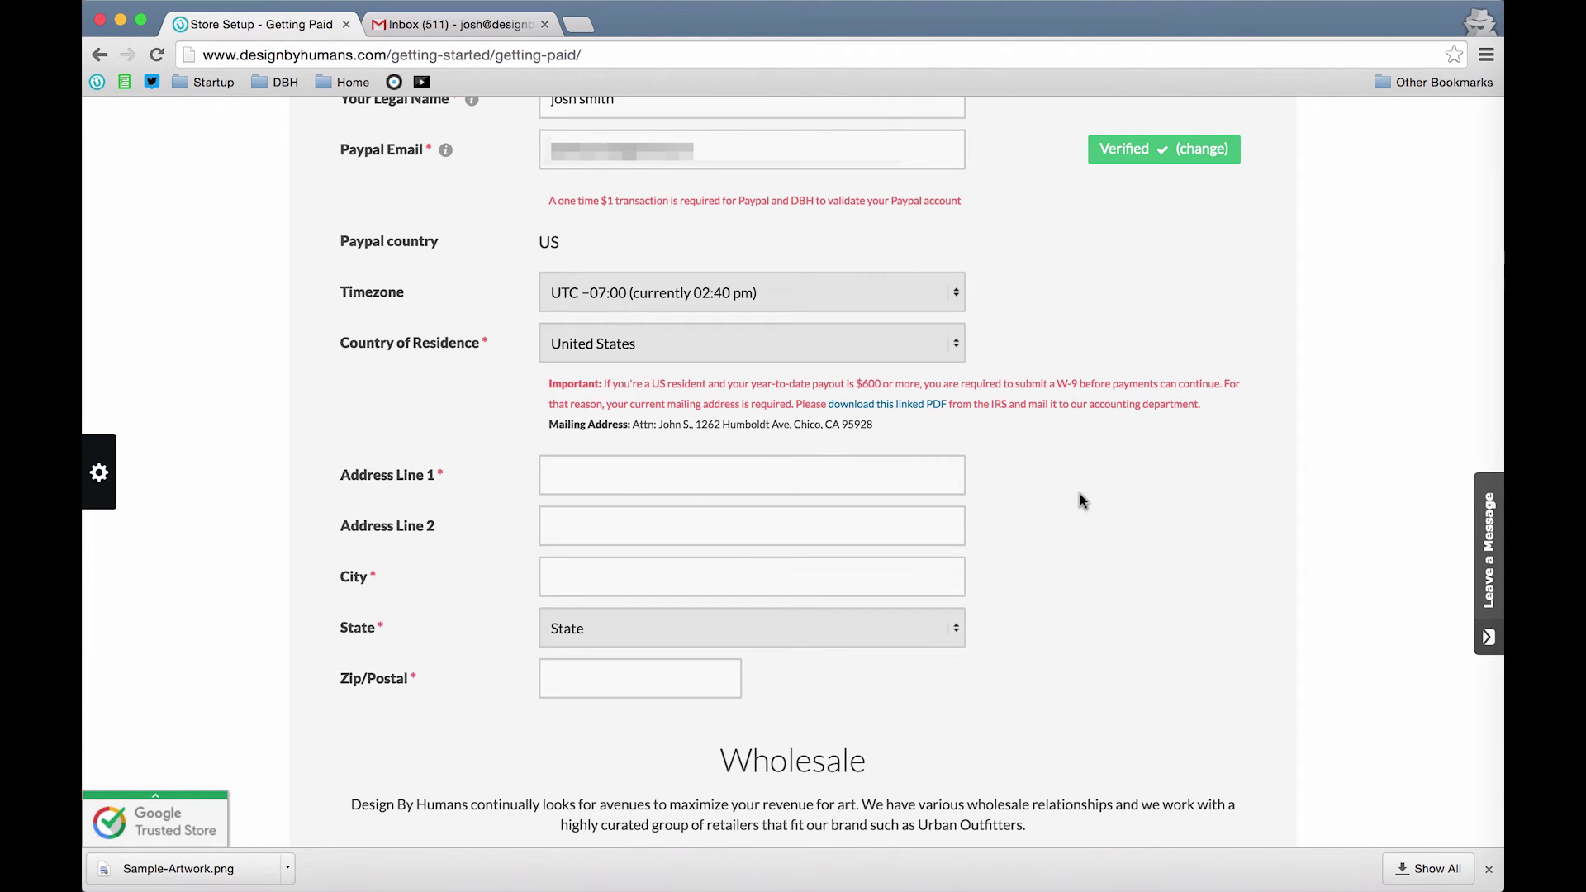
# Step: Fill in the mailing street address, city, state and ZIP code
pyautogui.click(825, 464)
pyautogui.press('Tab')
pyautogui.write('Chico')
pyautogui.press('BackSpace')
pyautogui.press('BackSpace')
pyautogui.press('BackSpace')
pyautogui.press('BackSpace')
pyautogui.press('BackSpace')
pyautogui.write('Chico')
pyautogui.press('Tab')
pyautogui.press('c')
pyautogui.write('95928')
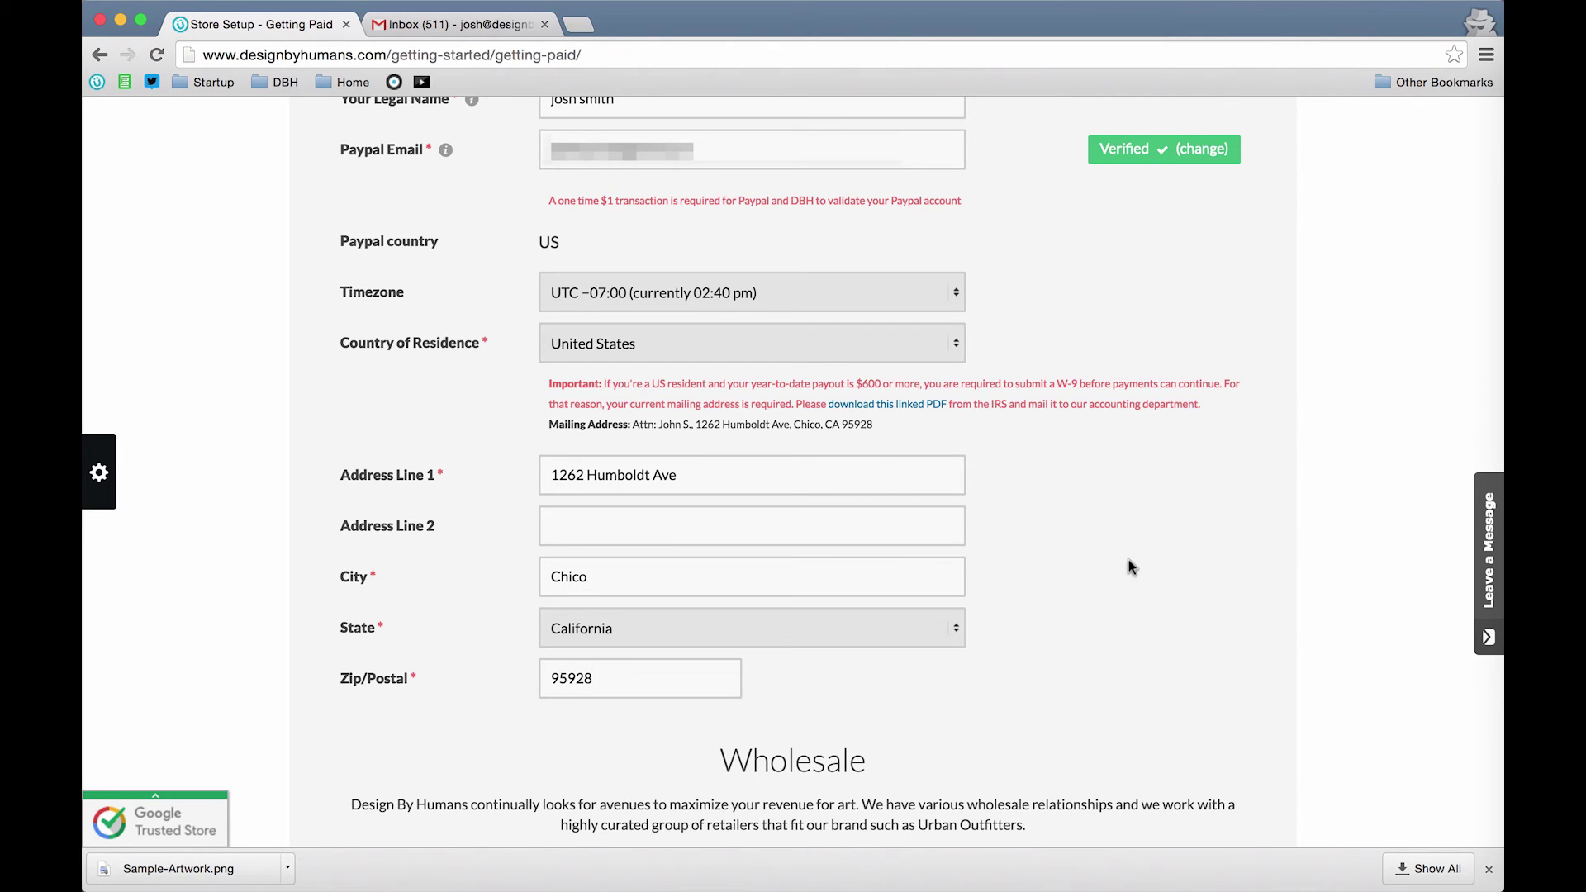
# Step: Leave the Wholesale Program switched on and save the Getting Paid details
pyautogui.scroll(1, 1179, 567)
pyautogui.scroll(-3, 1178, 568)
pyautogui.scroll(-10, 1180, 568)
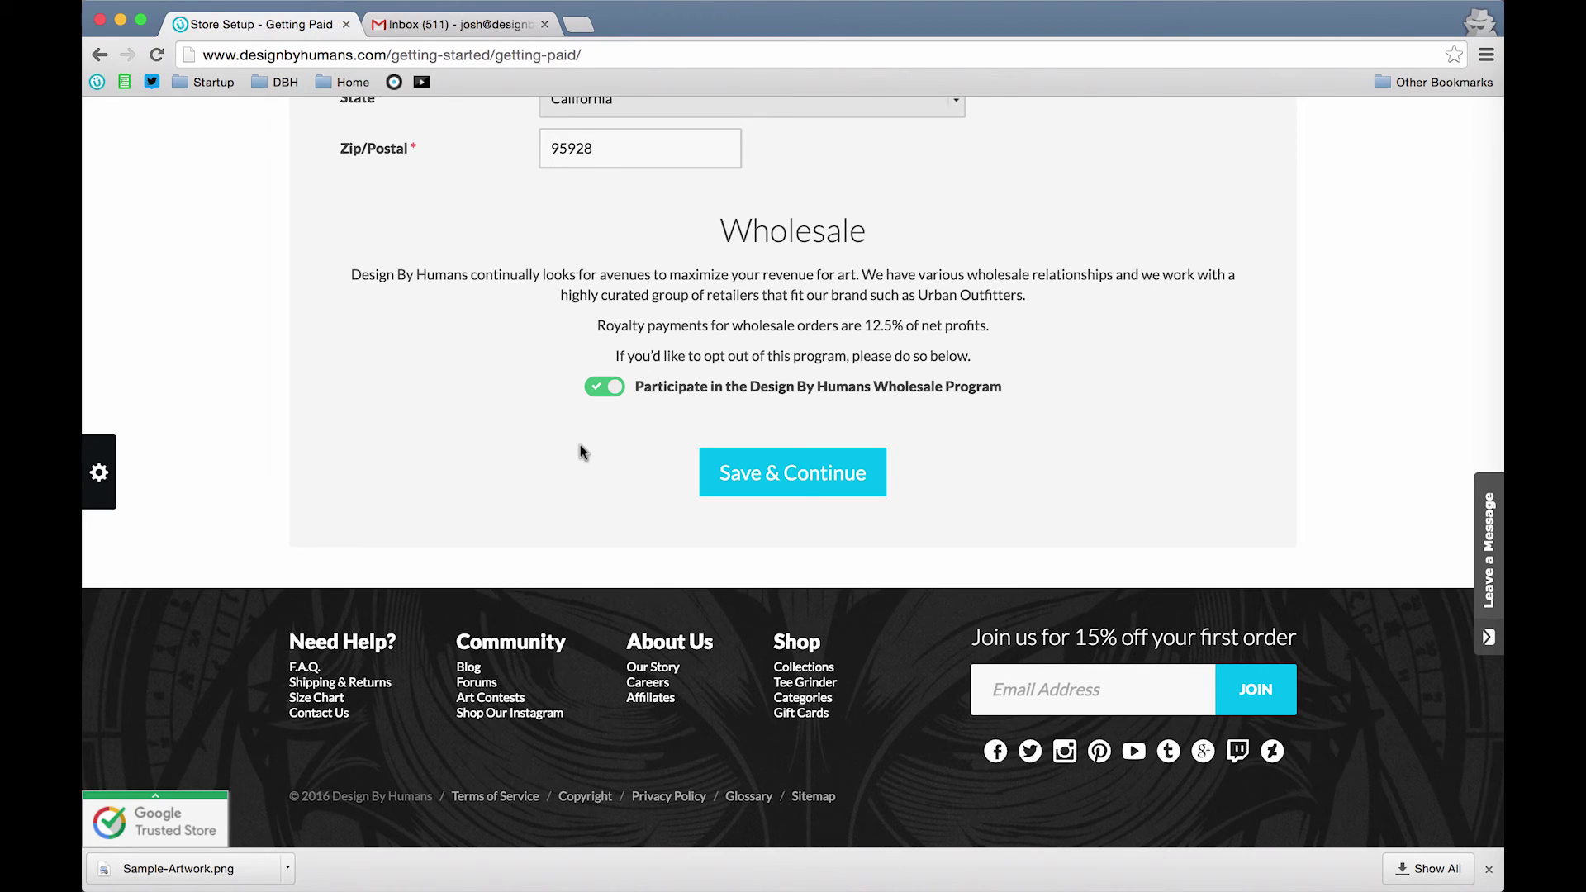
pyautogui.click(603, 393)
pyautogui.click(609, 394)
pyautogui.click(796, 475)
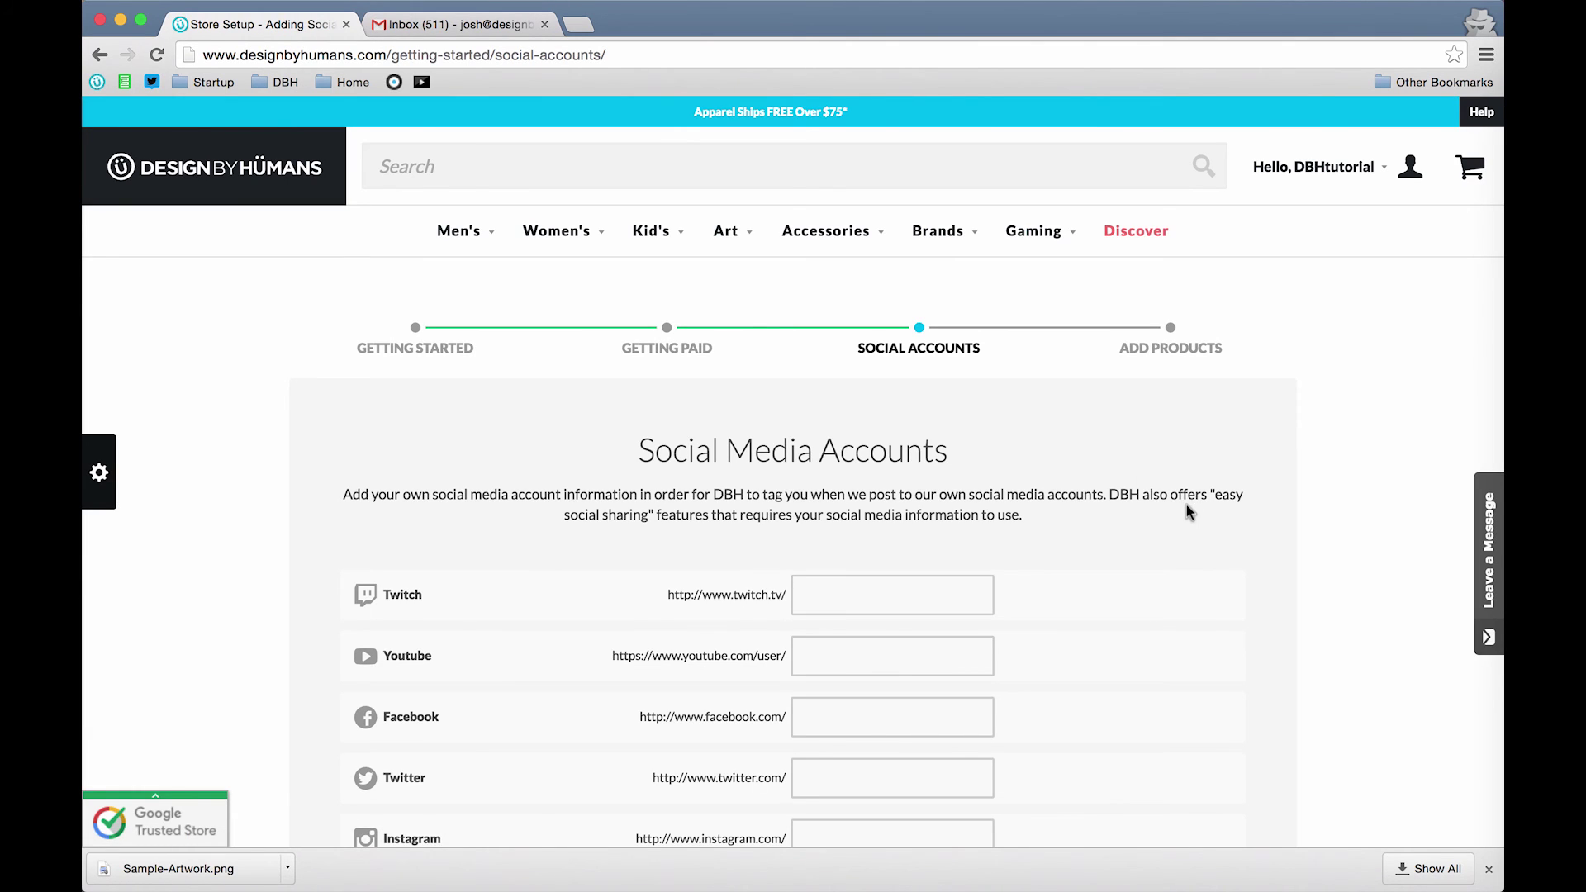
# Step: Paste designbyhumans as the Twitch, Facebook, Twitter and Instagram handles
pyautogui.scroll(-3, 1187, 512)
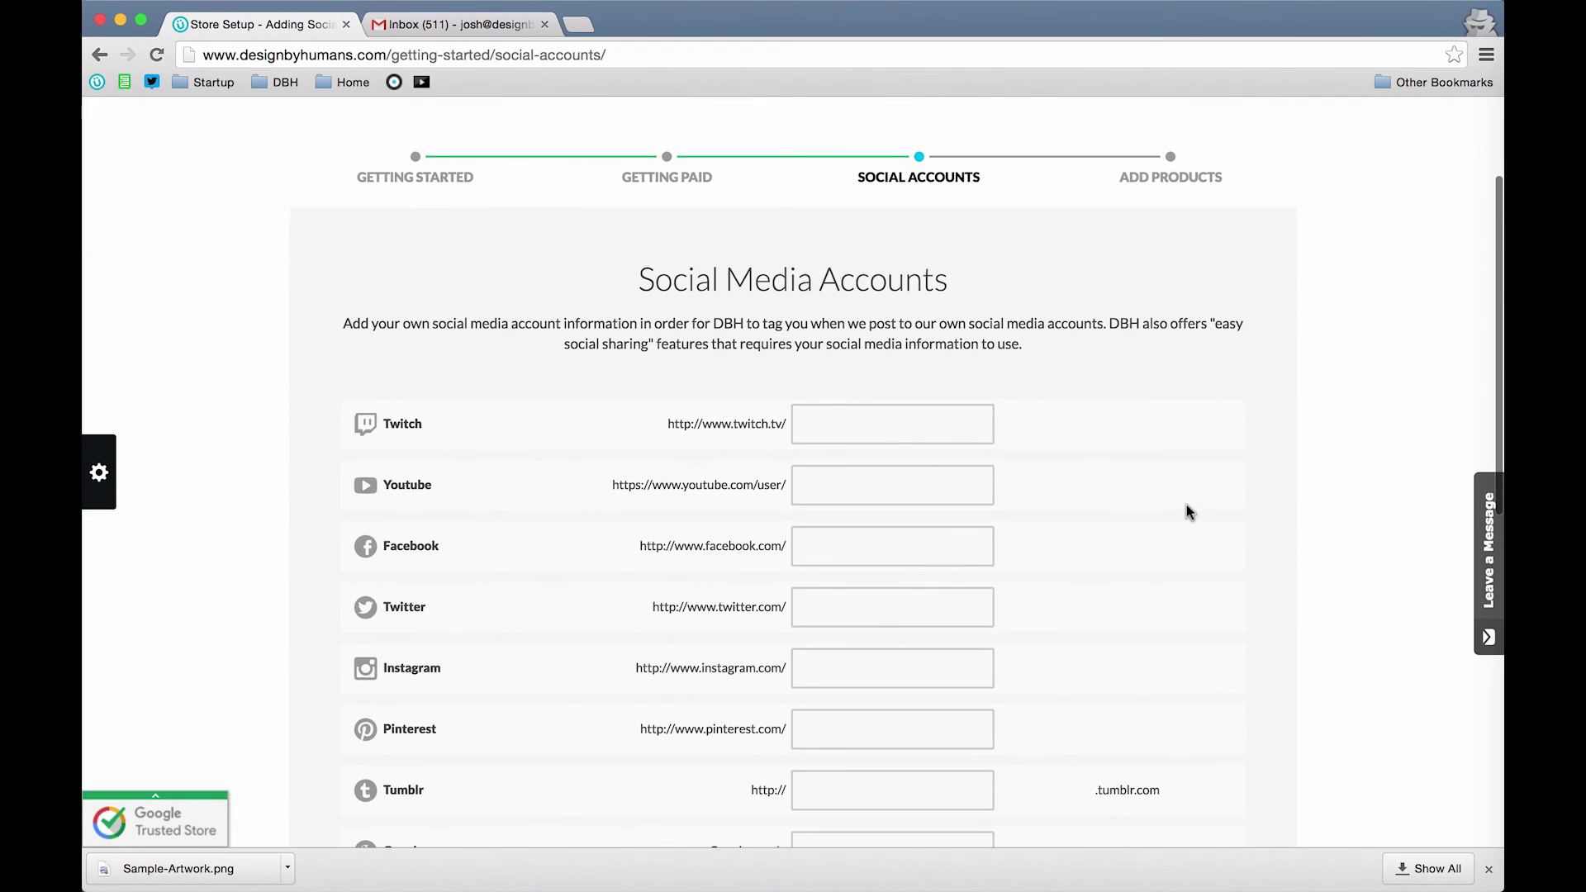
pyautogui.scroll(-2, 1186, 512)
pyautogui.click(872, 348)
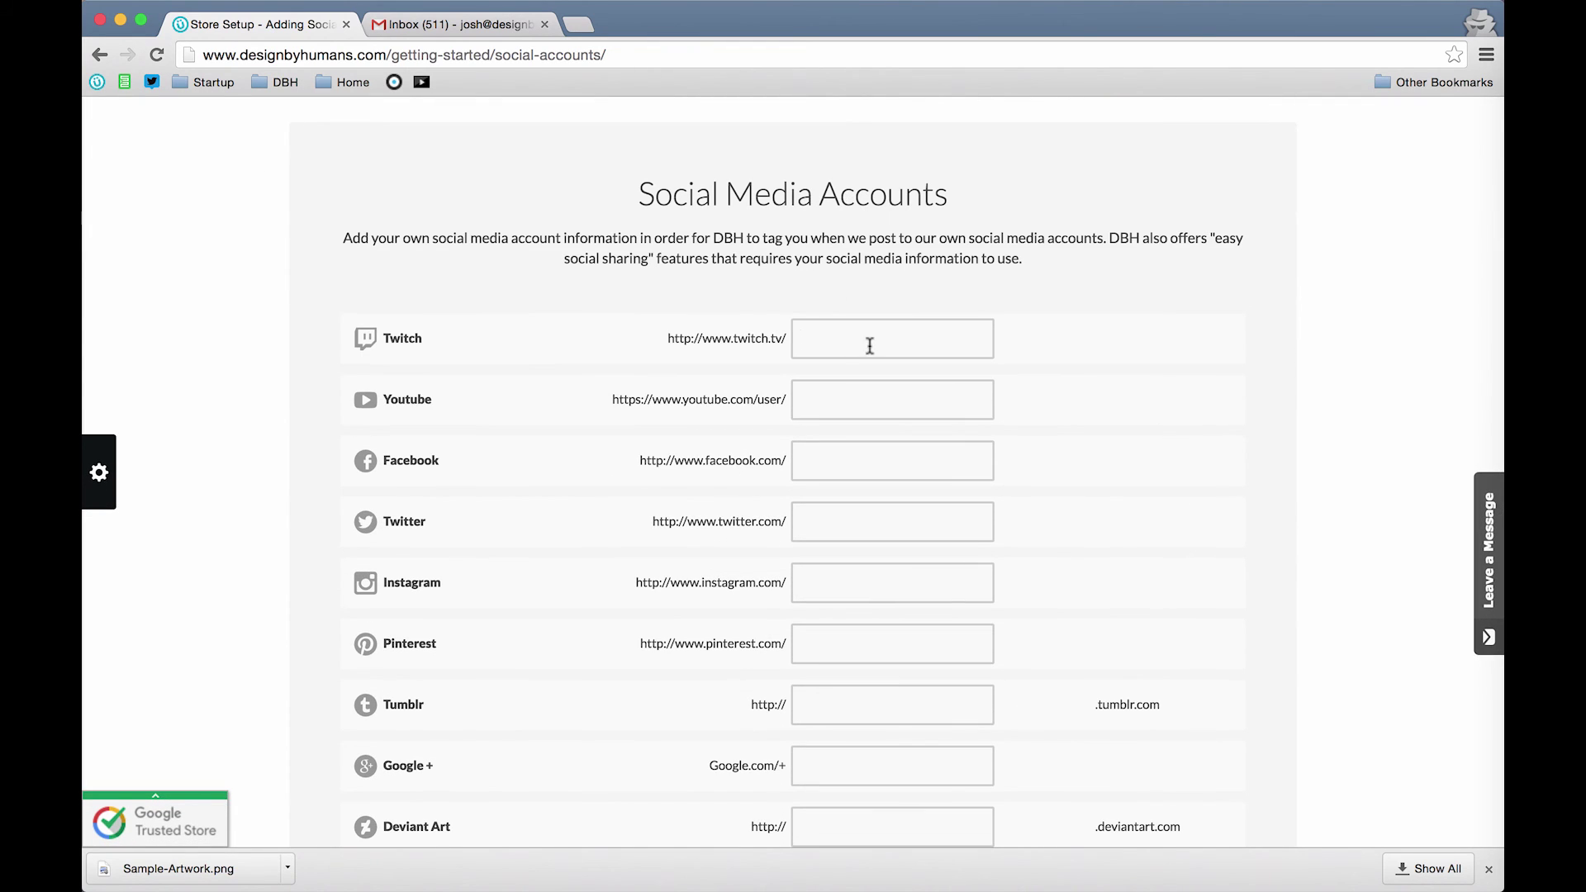
pyautogui.write('designbyhumans')
pyautogui.click(848, 473)
pyautogui.write('designbyhumans')
pyautogui.click(830, 523)
pyautogui.write('designbyhumans')
pyautogui.click(829, 585)
pyautogui.write('designbyhumans')
# Step: Enter designbyhumans.com as Website 1 and save the social accounts
pyautogui.scroll(-5, 905, 653)
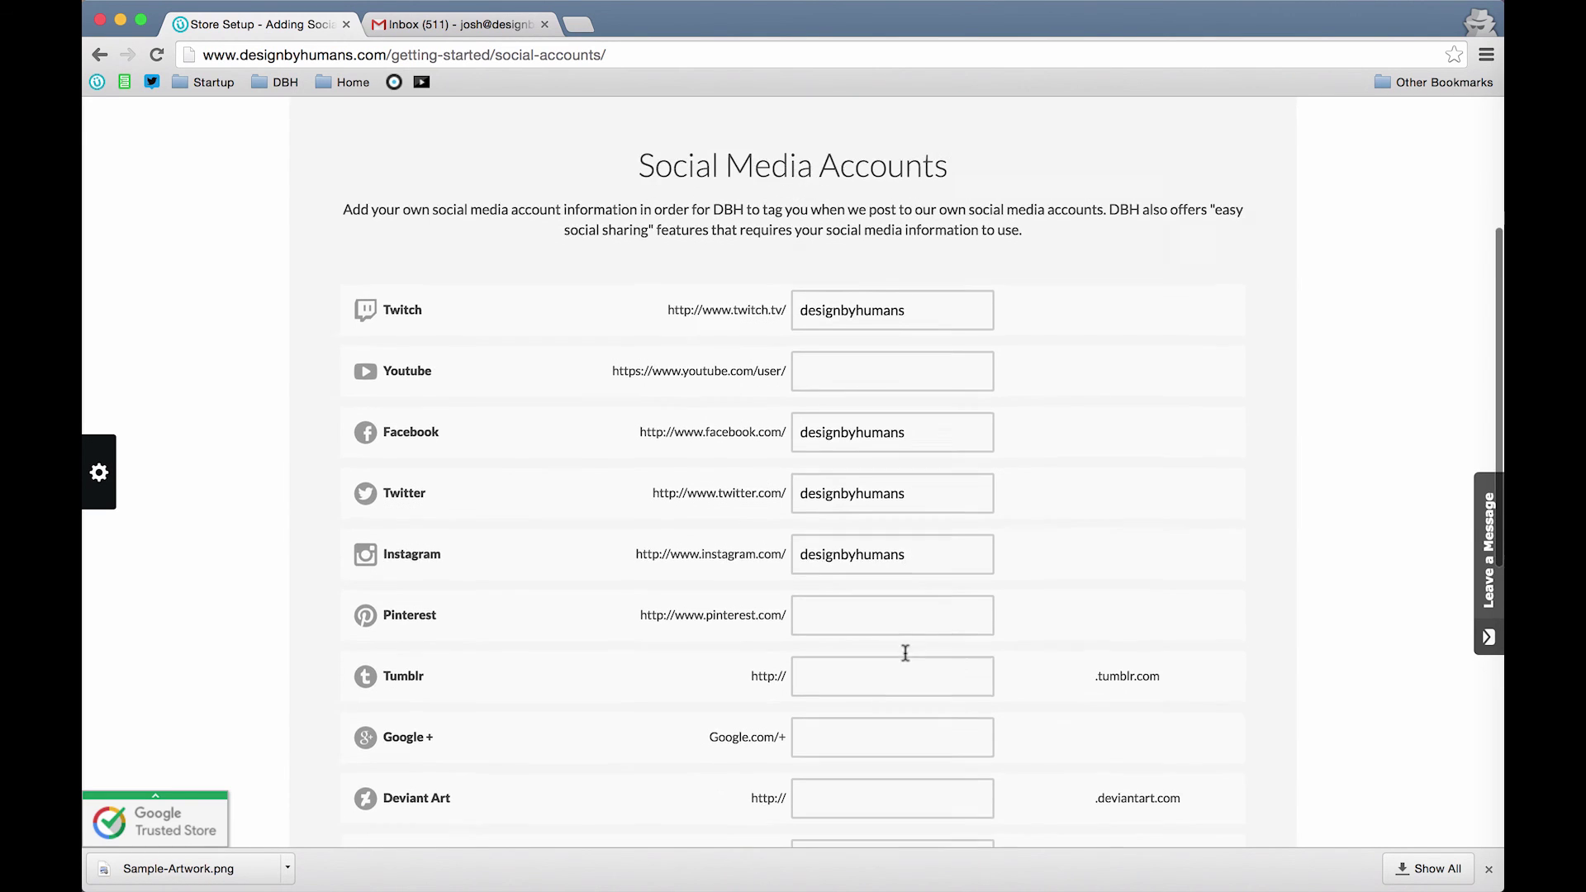
pyautogui.scroll(-3, 906, 653)
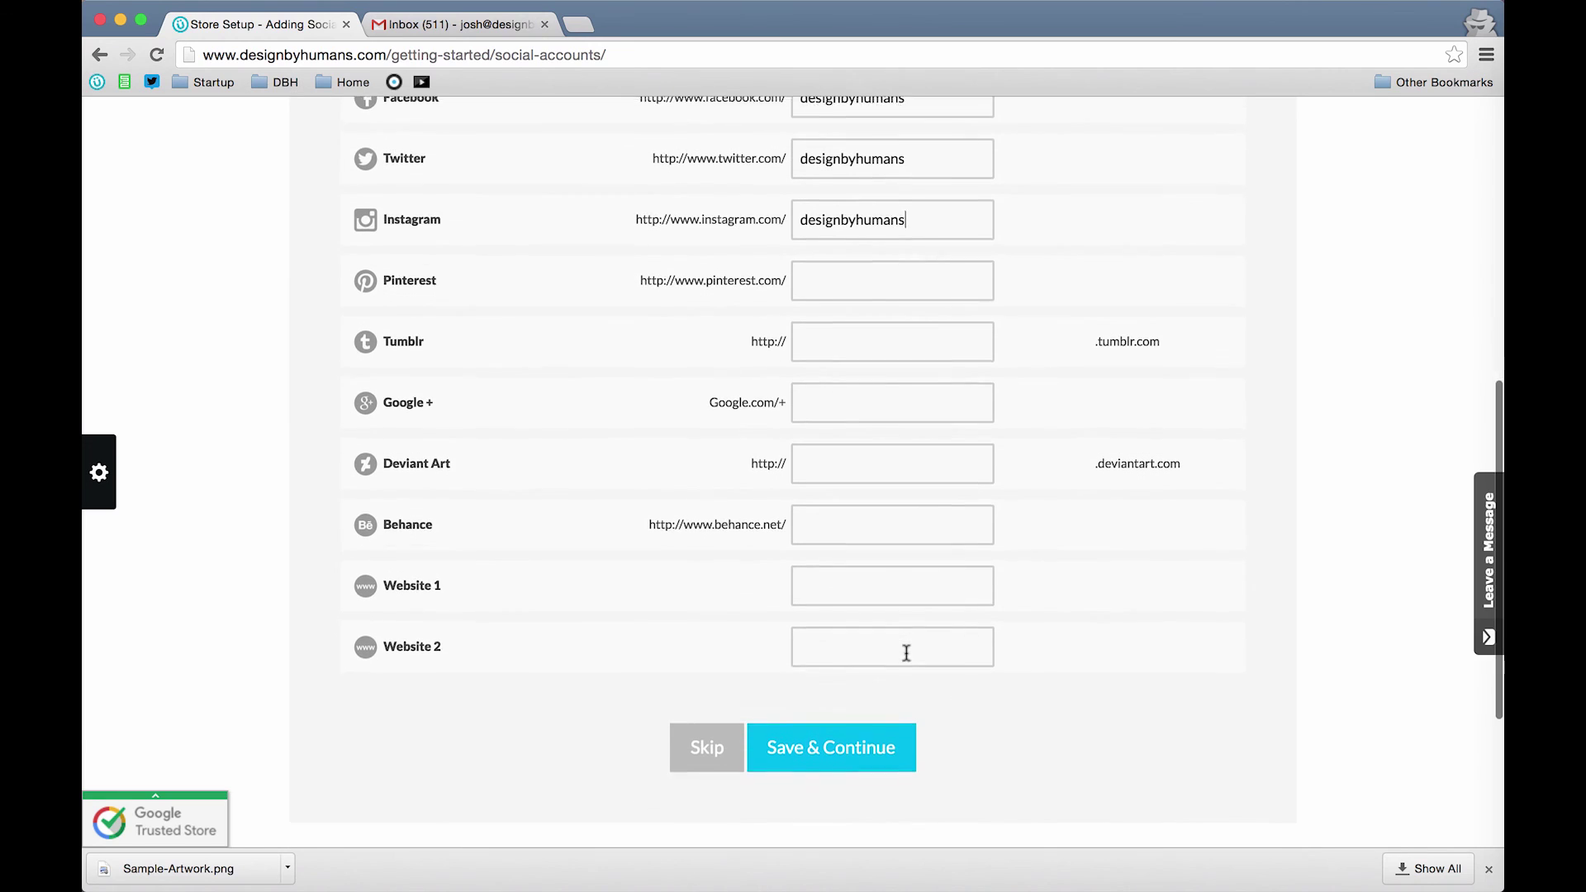
pyautogui.click(890, 579)
pyautogui.press('super+v')
pyautogui.write('.com')
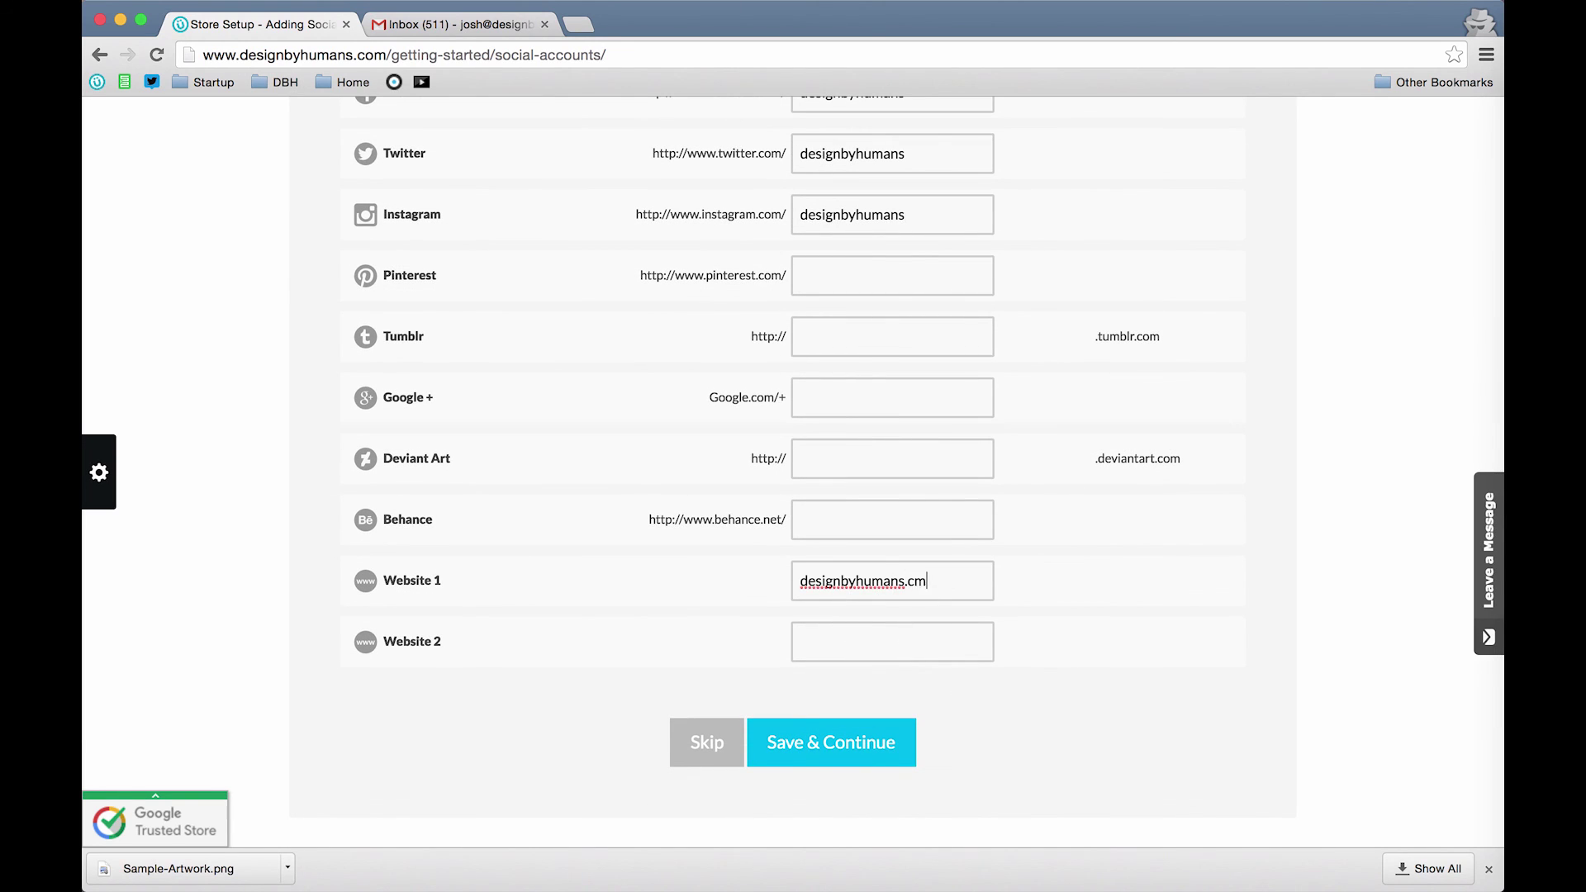
pyautogui.press('BackSpace')
pyautogui.press('BackSpace')
pyautogui.write('om')
pyautogui.click(816, 744)
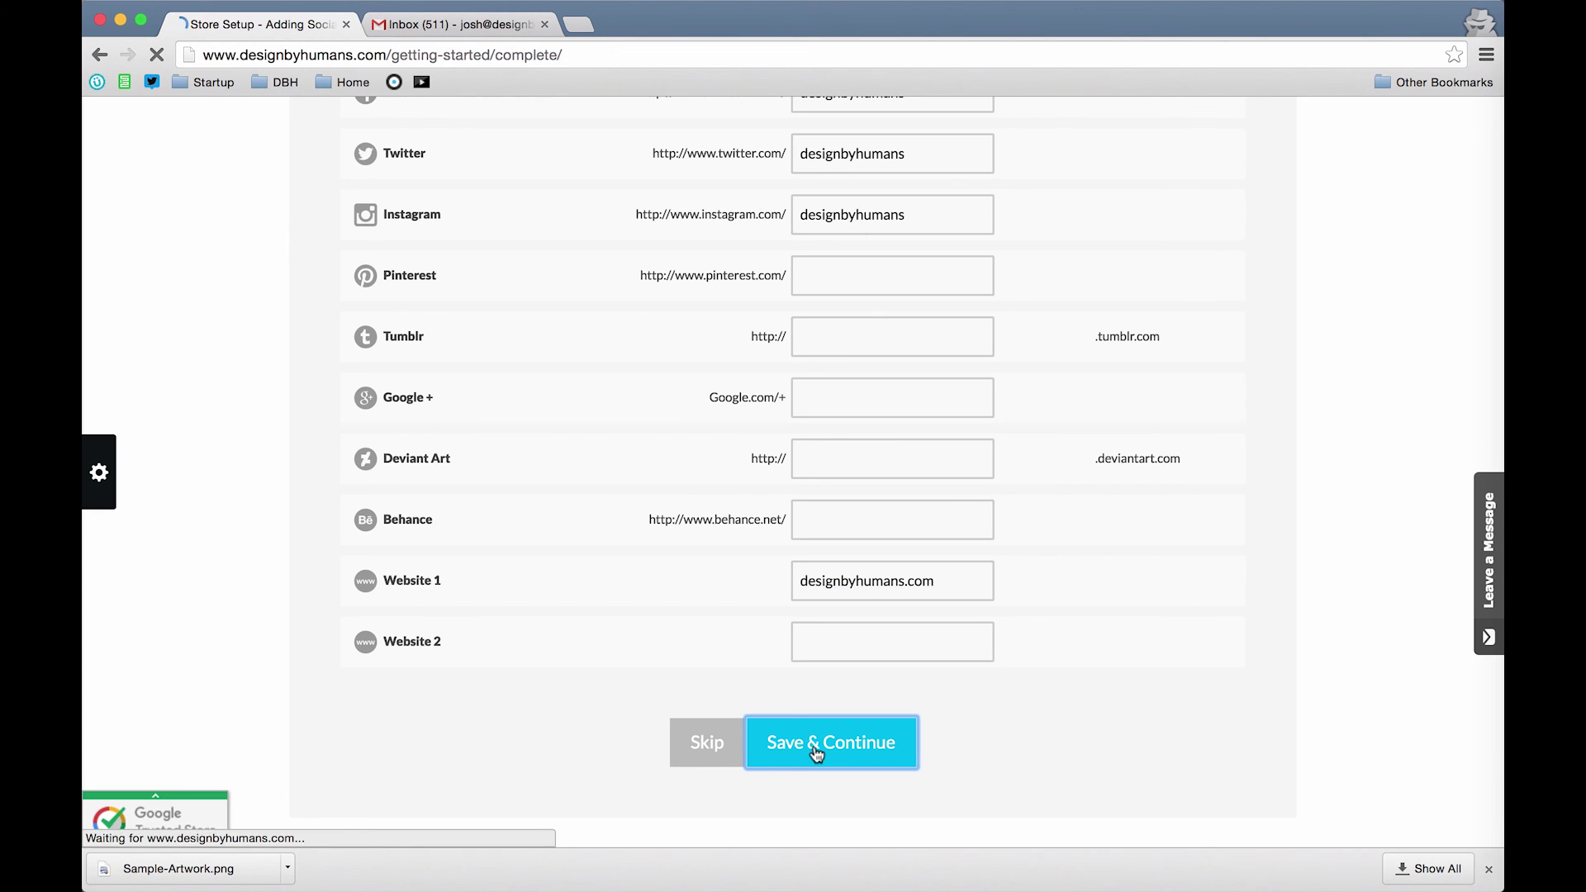